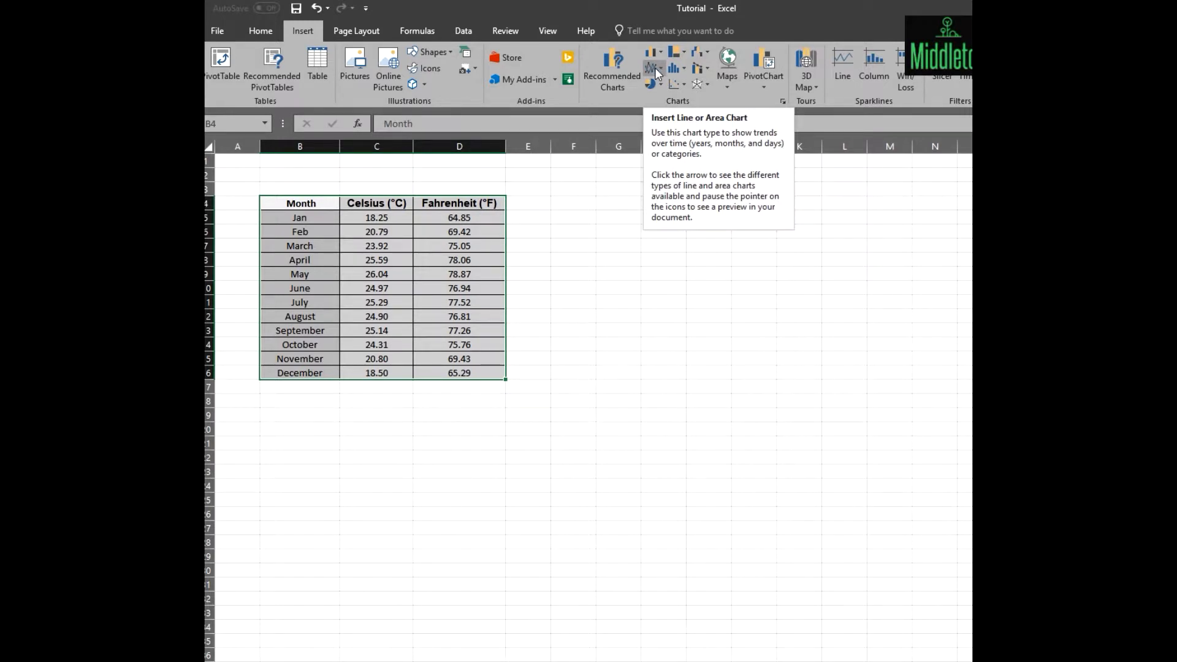
Step: Insert a basic 2-D line chart from the monthly Celsius and Fahrenheit table
click(661, 66)
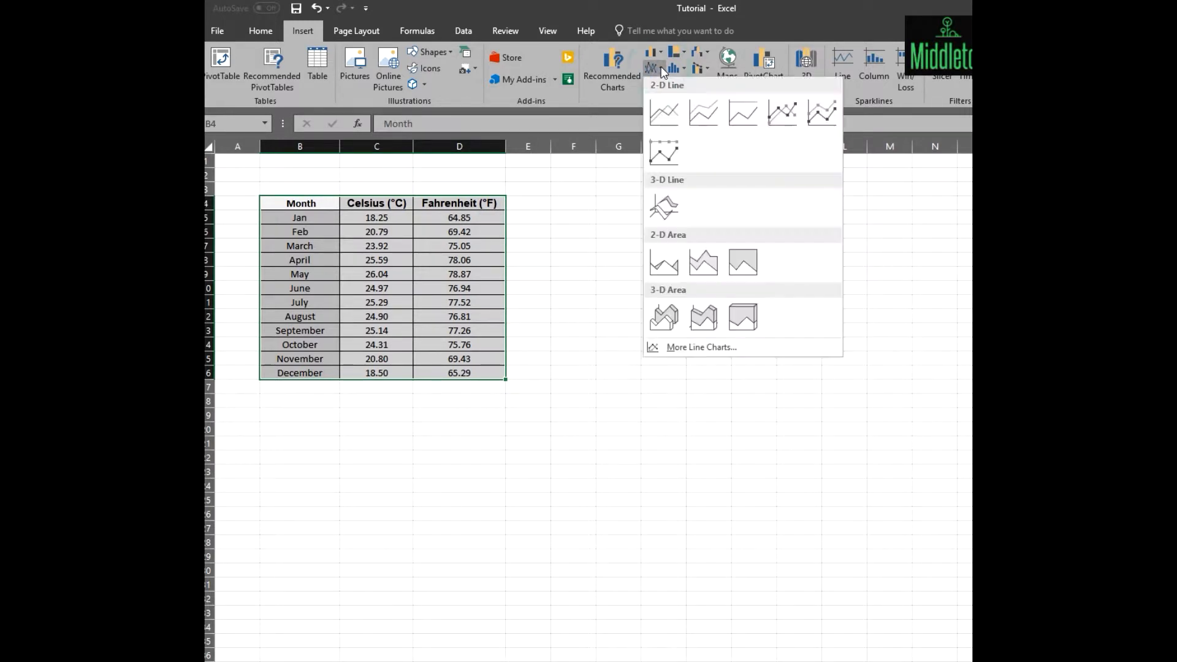
click(668, 108)
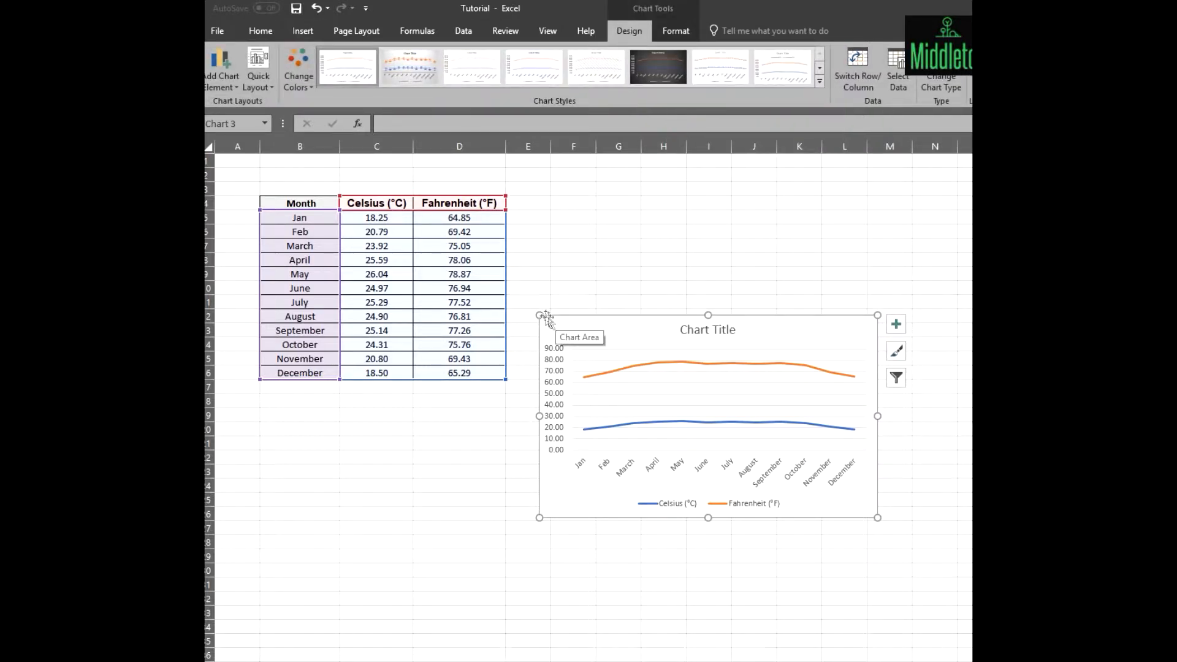
Step: Replace the line chart's placeholder title with "Temperature data in Celsius and Fahrenheit"
click(716, 328)
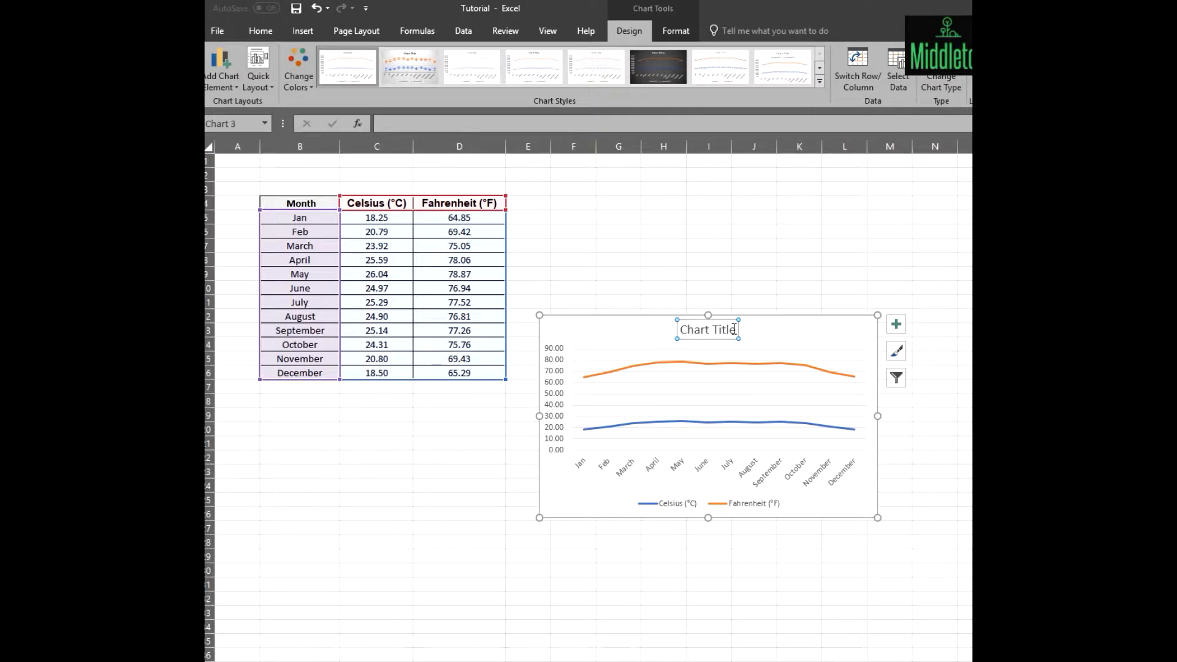
click(733, 330)
key(BackSpace)
key(BackSpace)
key(BackSpace)
key(BackSpace)
key(BackSpace)
key(BackSpace)
key(BackSpace)
key(BackSpace)
key(BackSpace)
key(BackSpace)
key(BackSpace)
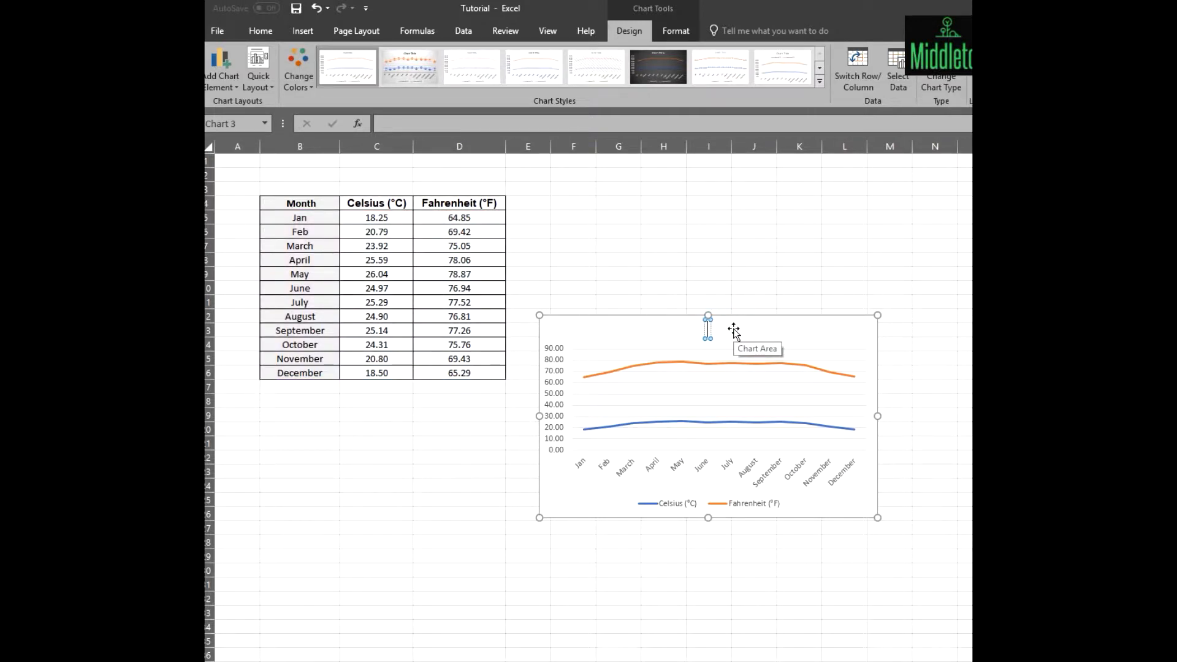
text(Tempera)
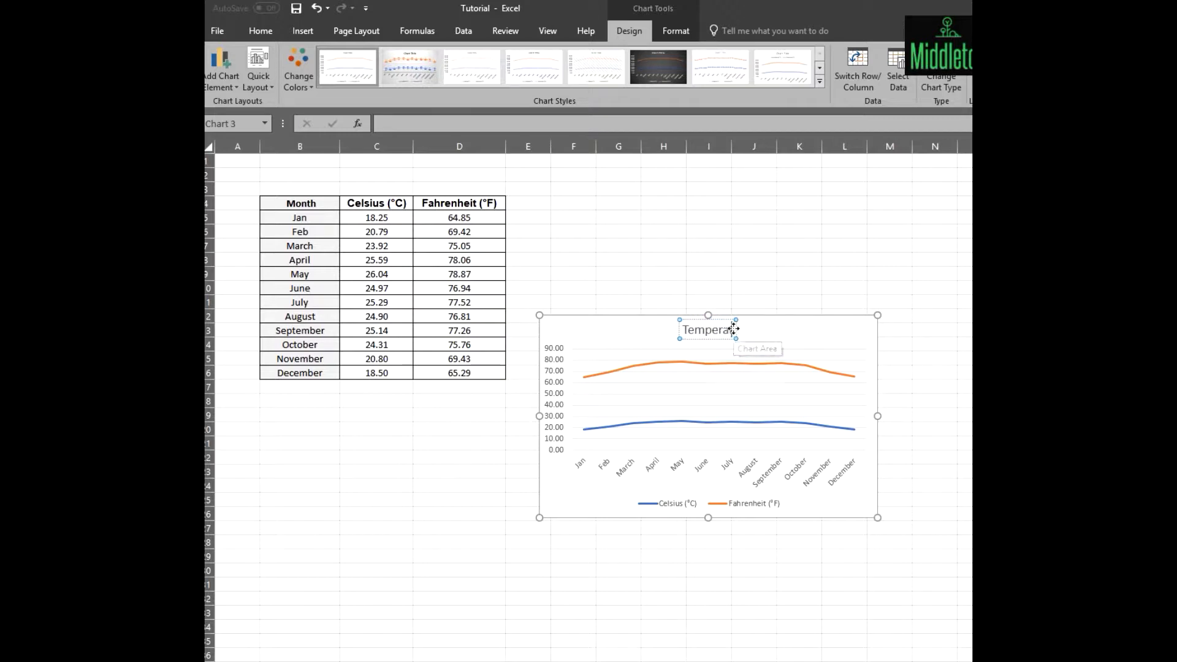
text(ture)
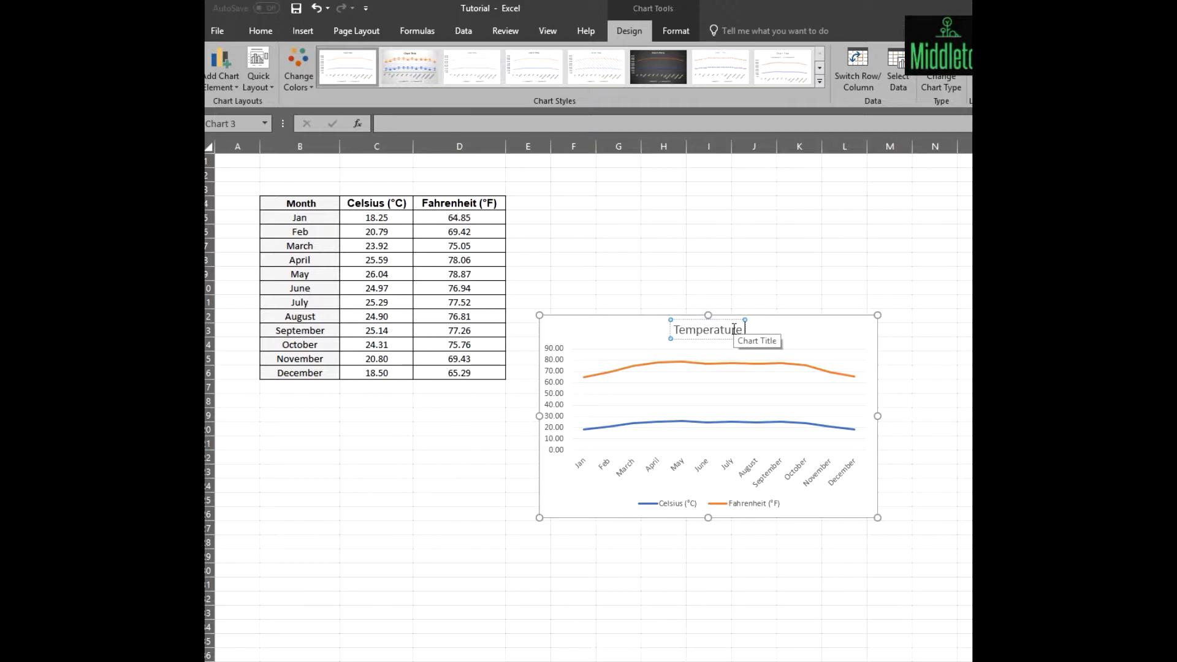
text( data in)
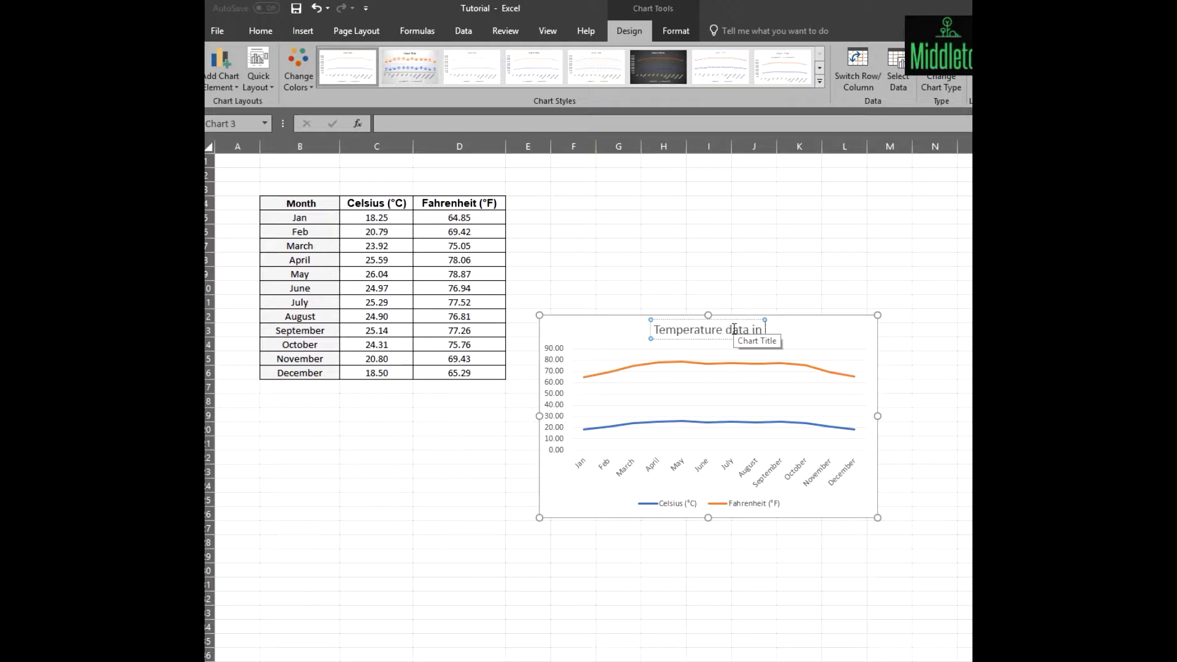
text( Celsius and Fh)
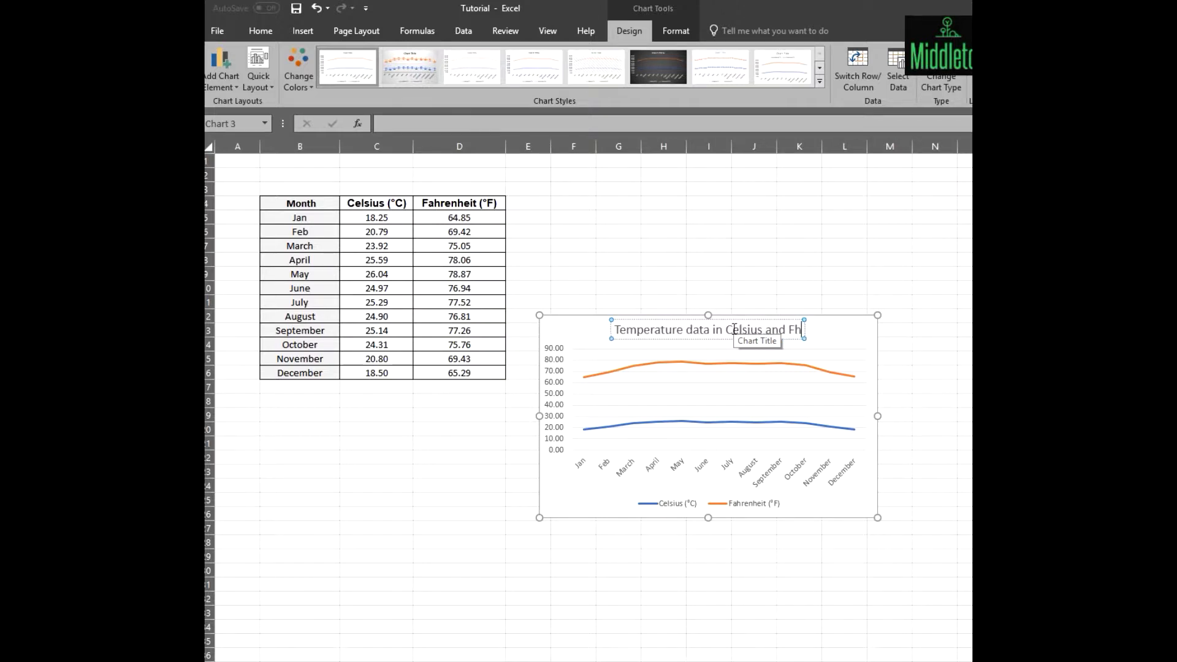
key(BackSpace)
text(ahrenheit)
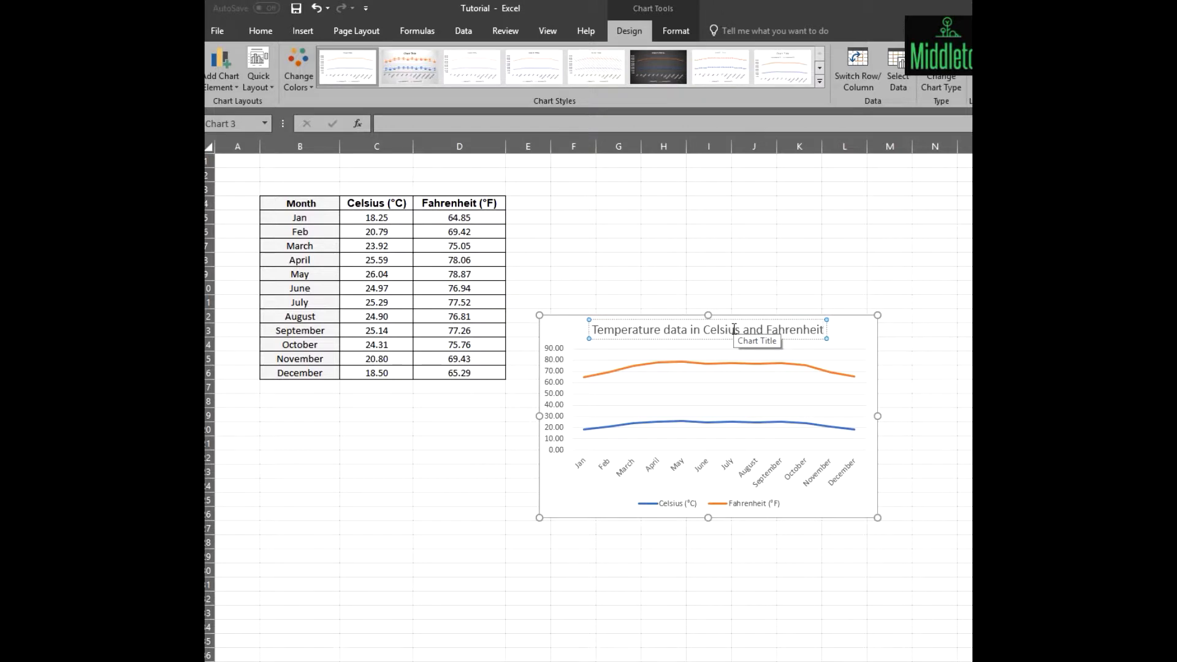
click(843, 272)
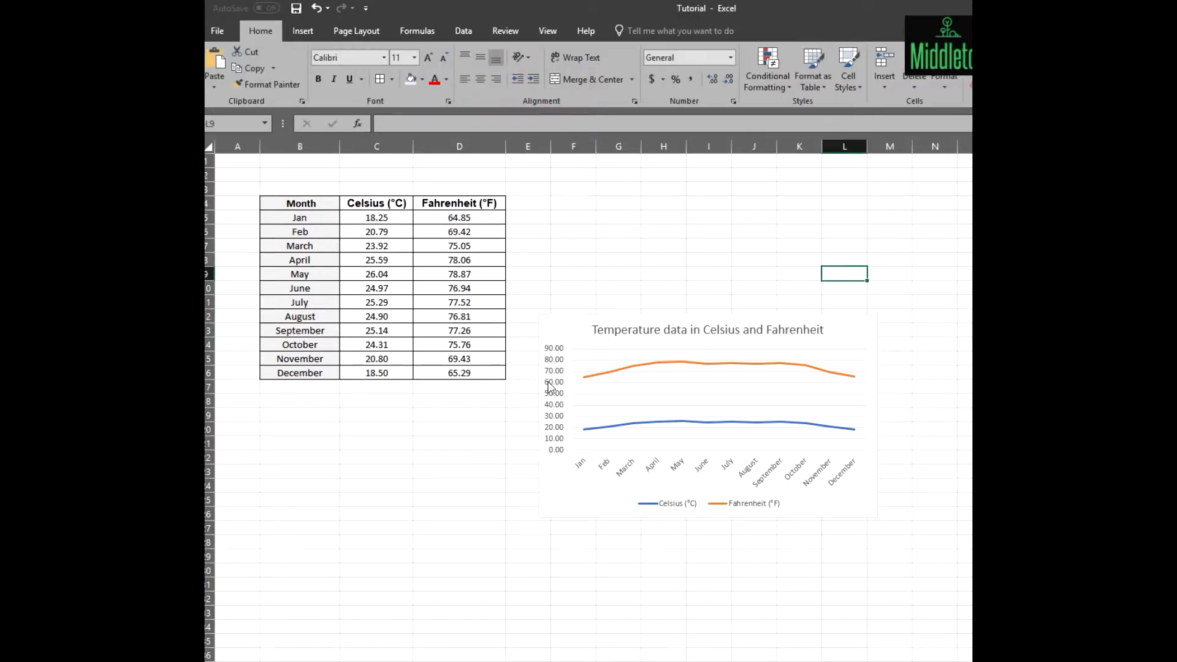
click(572, 330)
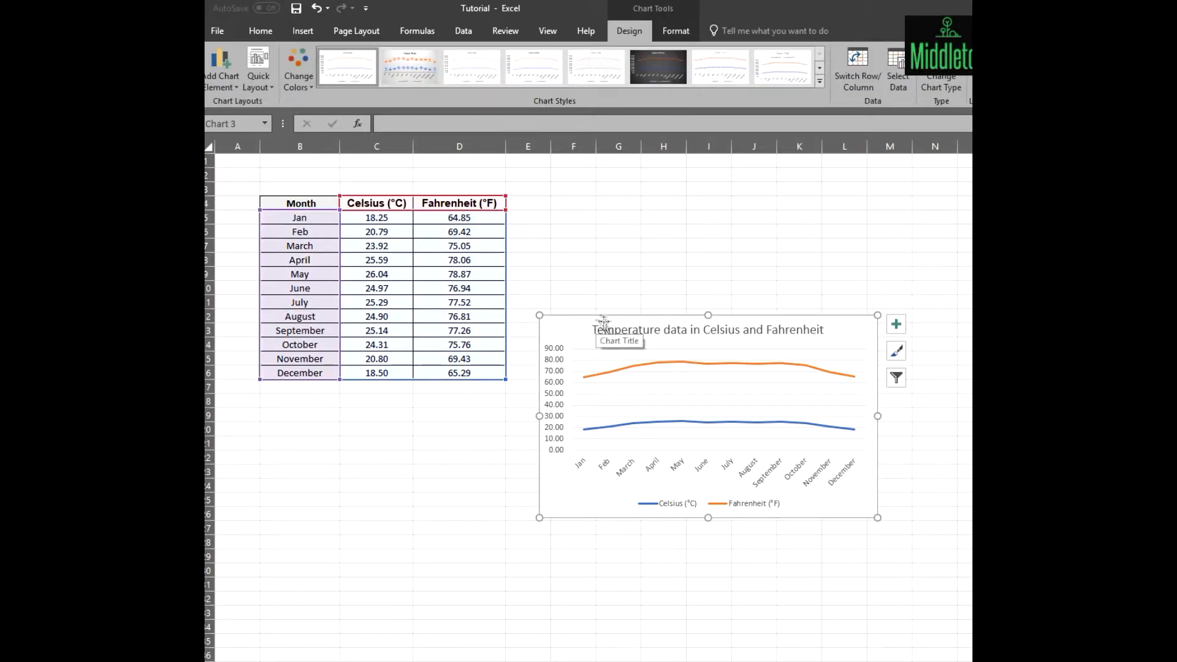
click(603, 374)
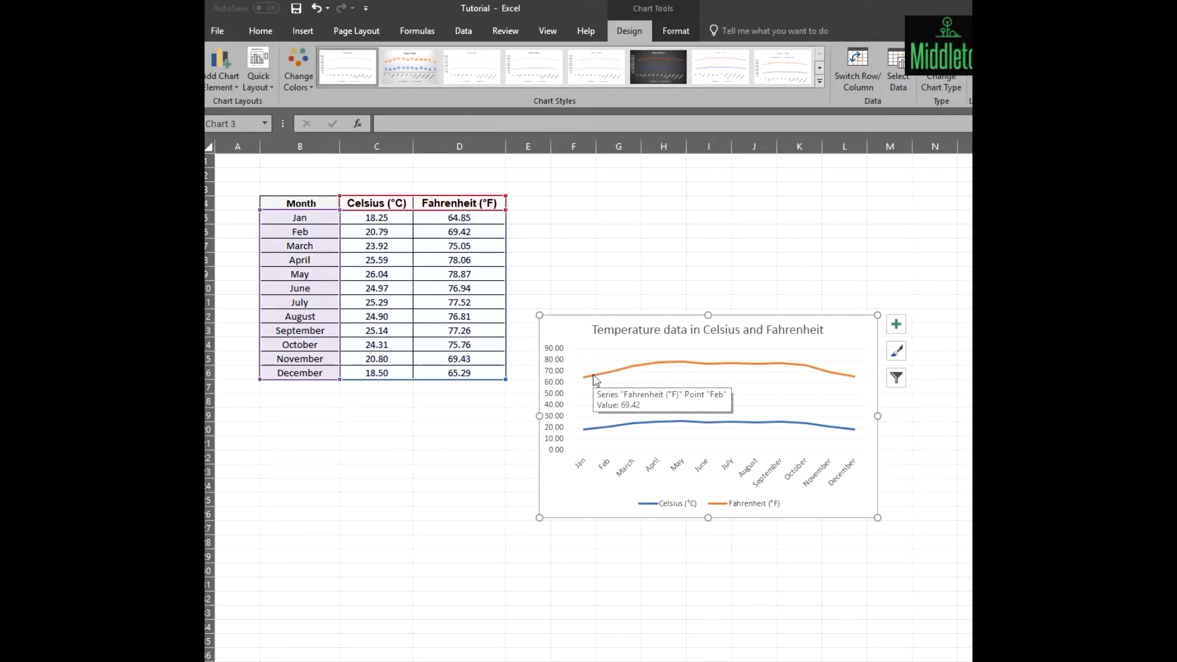
click(558, 377)
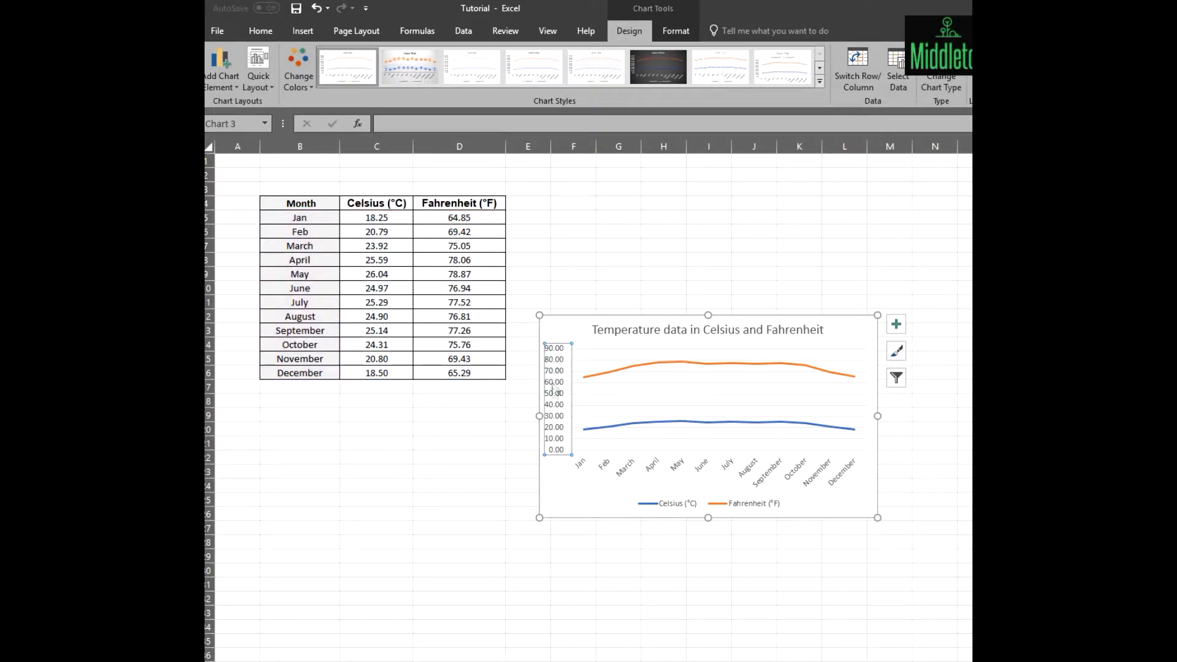
click(622, 476)
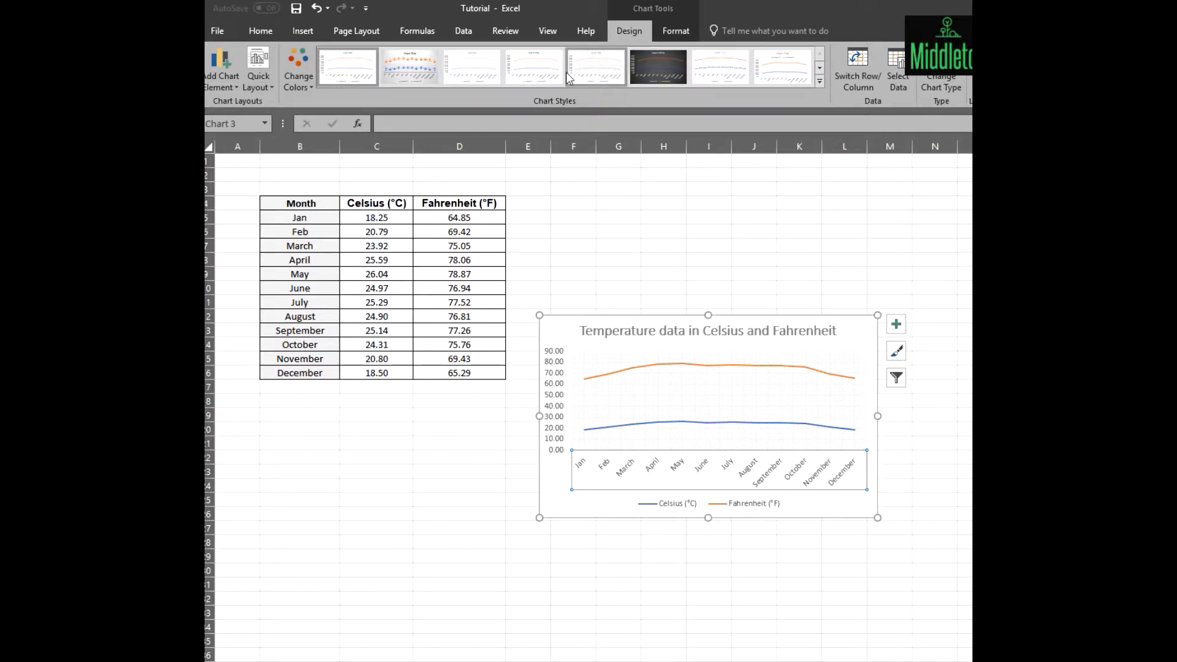
Step: Try a few chart styles on the temperature chart and apply the one with a bold title and thick shadowed lines
click(472, 71)
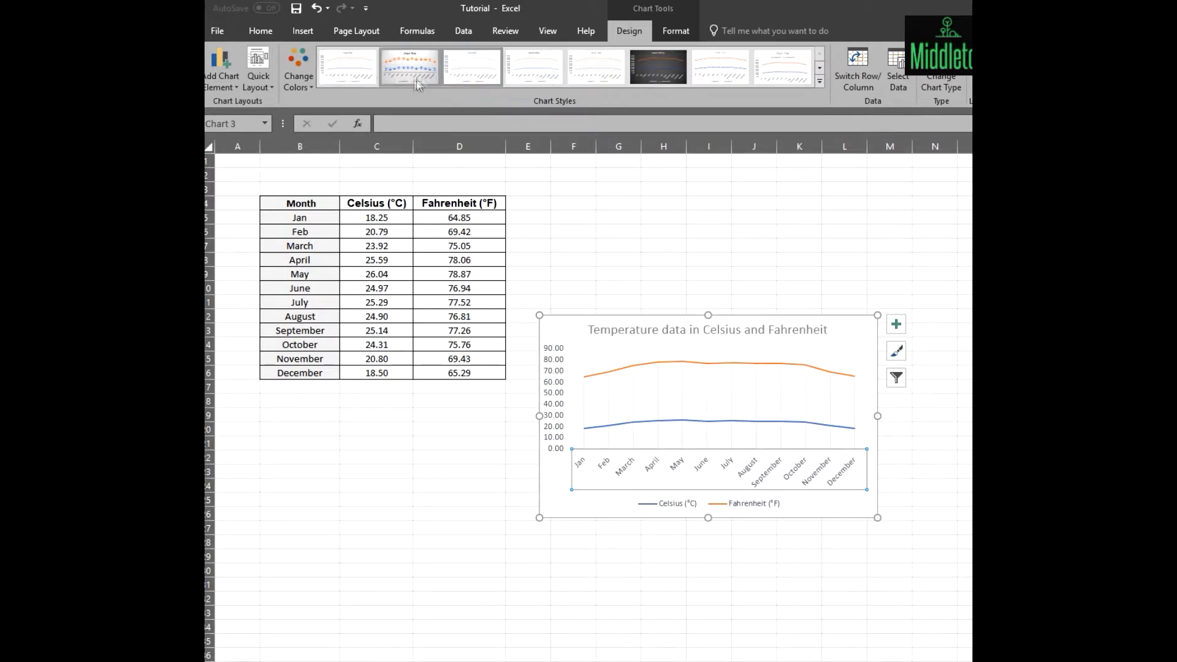
click(346, 72)
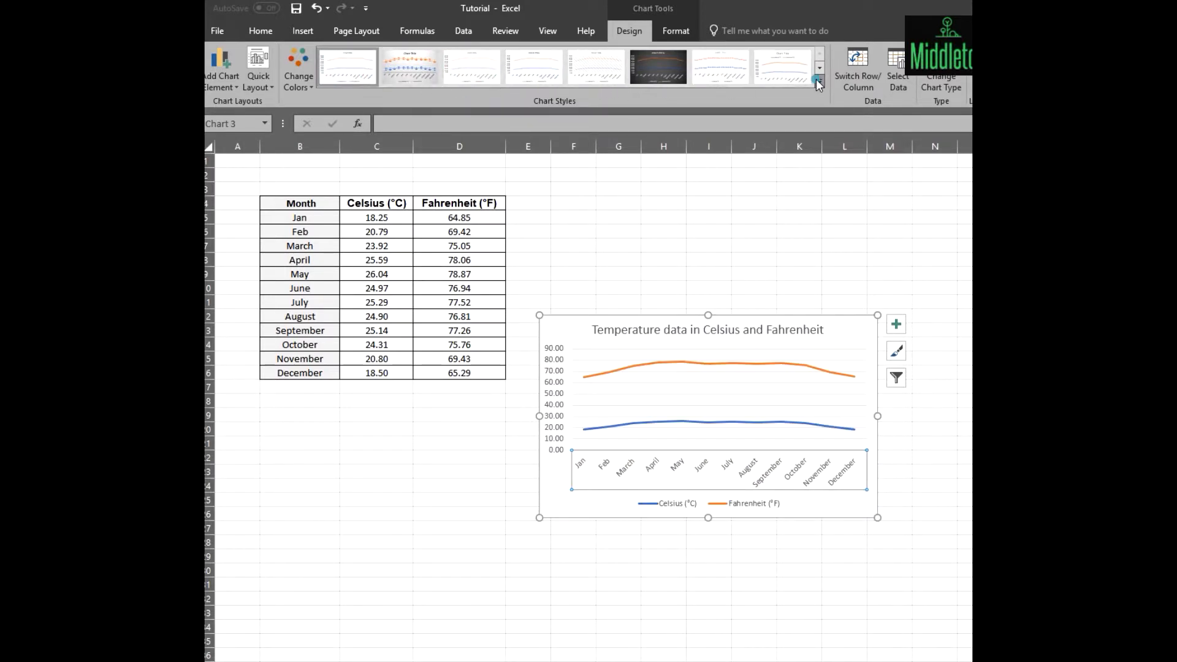
click(819, 81)
click(596, 68)
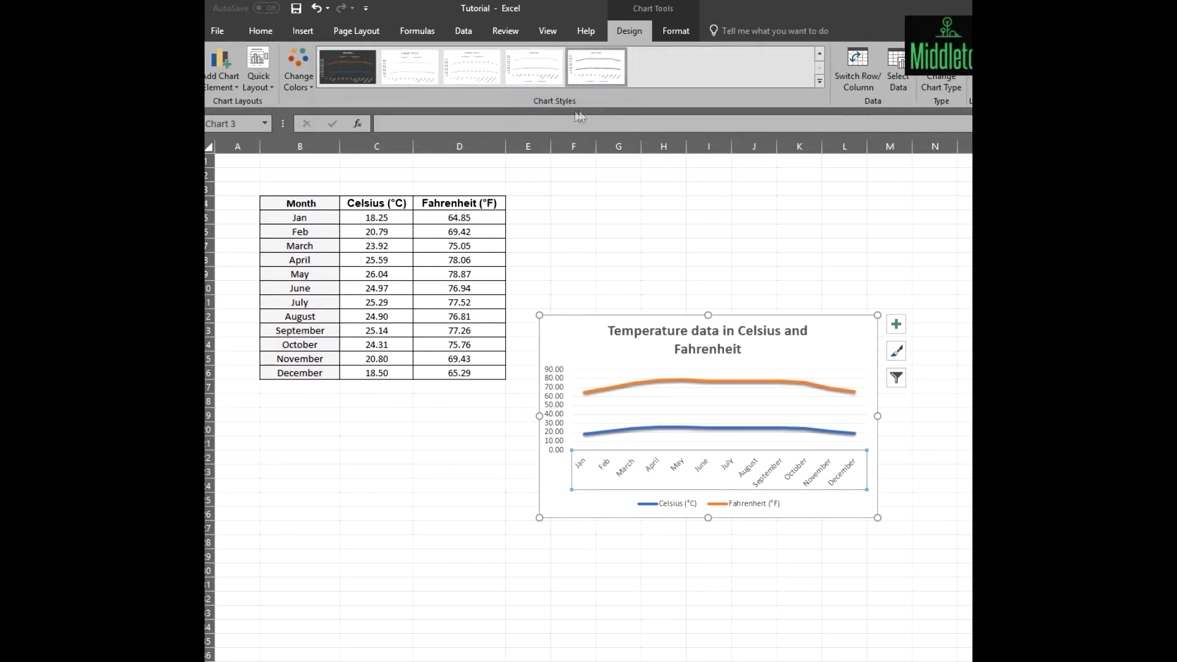
Step: Move the temperature chart up so that it sits beside the table, level with its header row
click(423, 444)
click(606, 323)
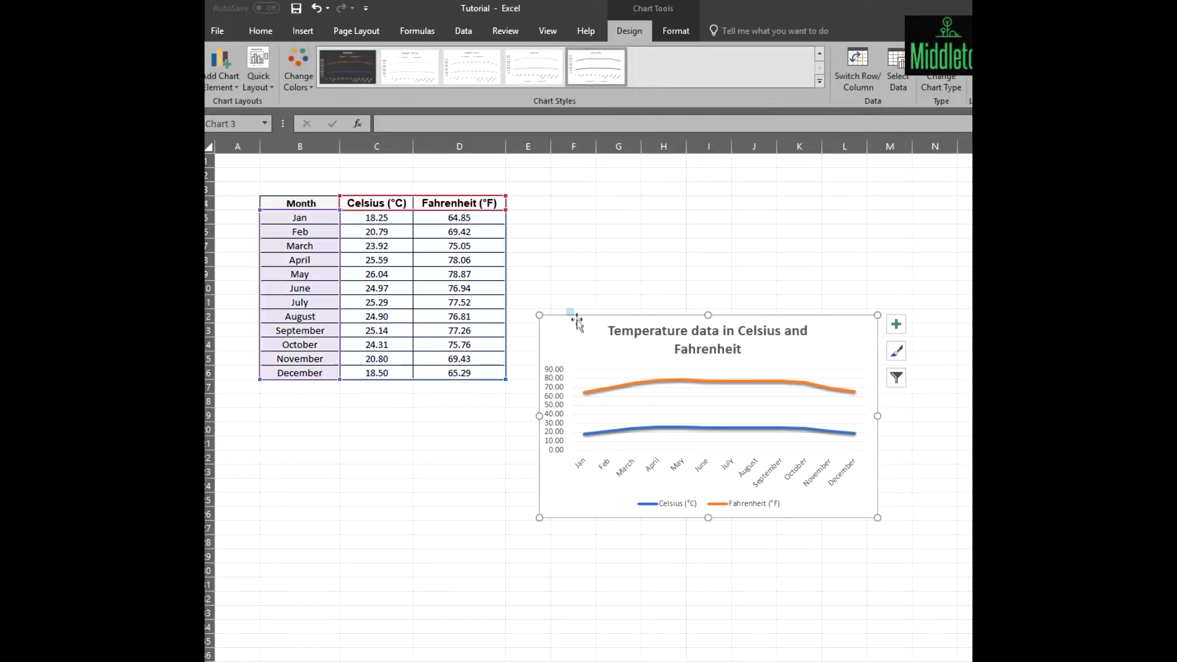
drag(576, 320, 577, 194)
Step: Start a list in column B below the temperature table with the entries "Budget" and "Expenses"
click(315, 473)
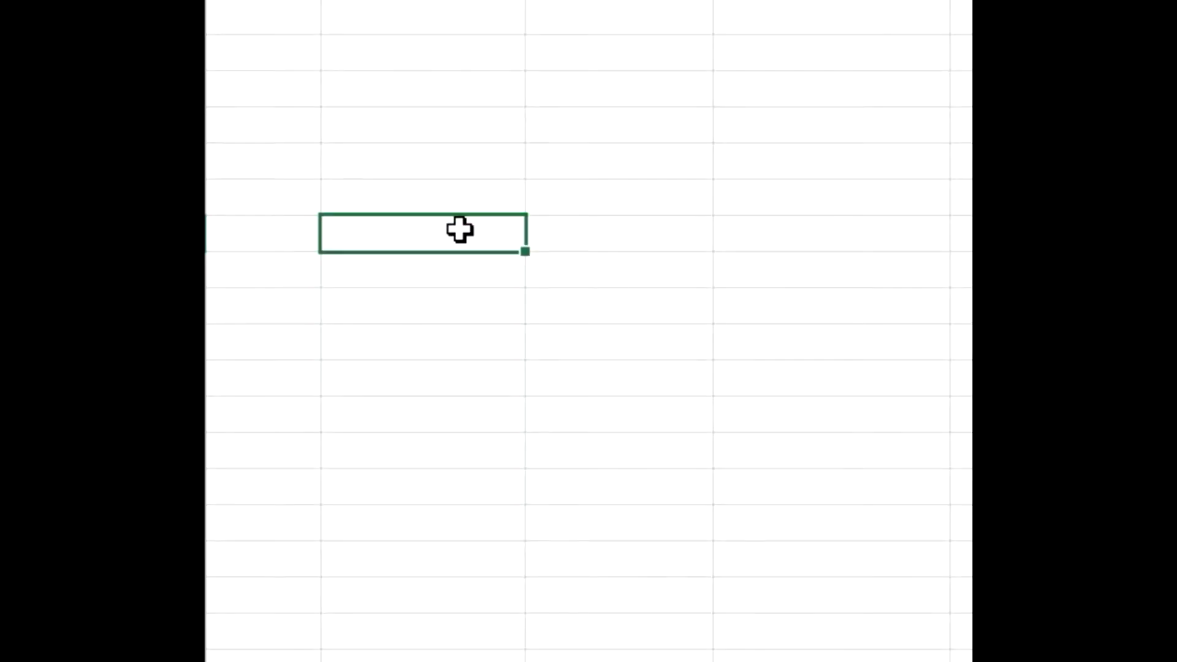
text(Budget)
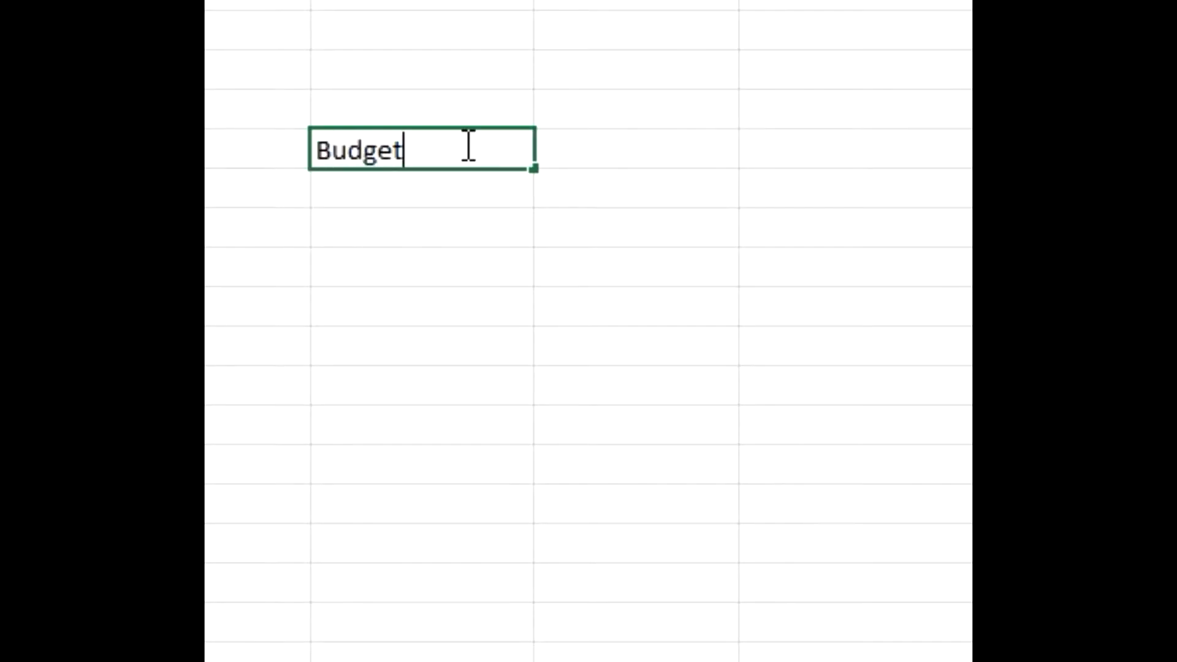
key(Return)
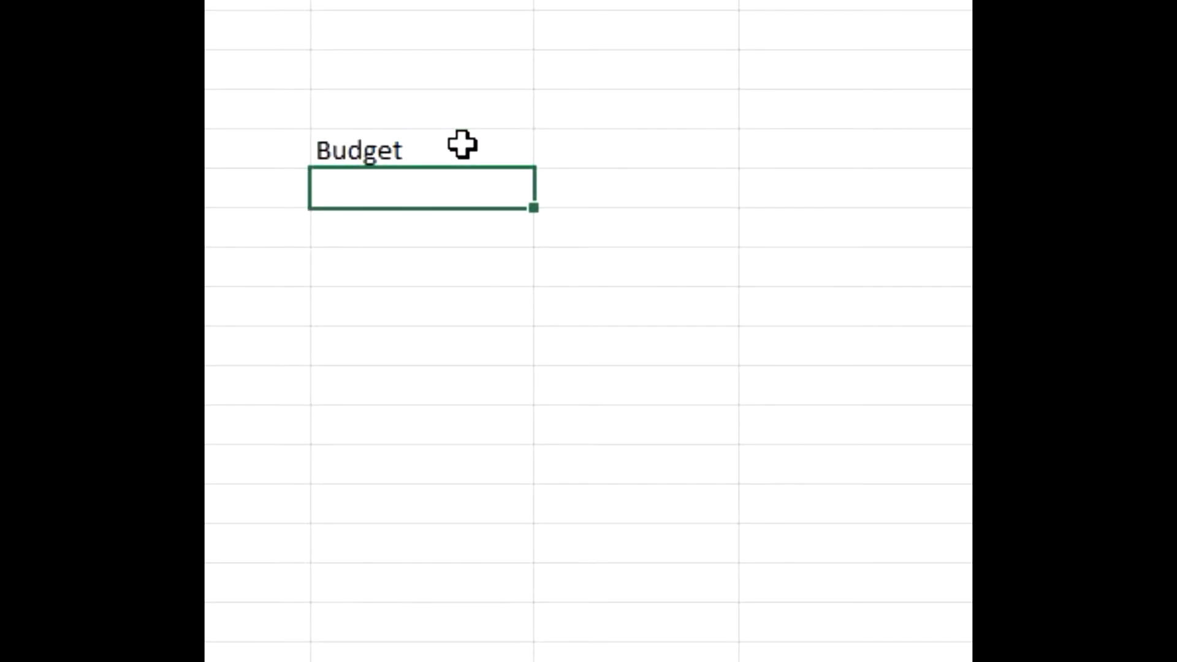
text(Expenses)
key(Return)
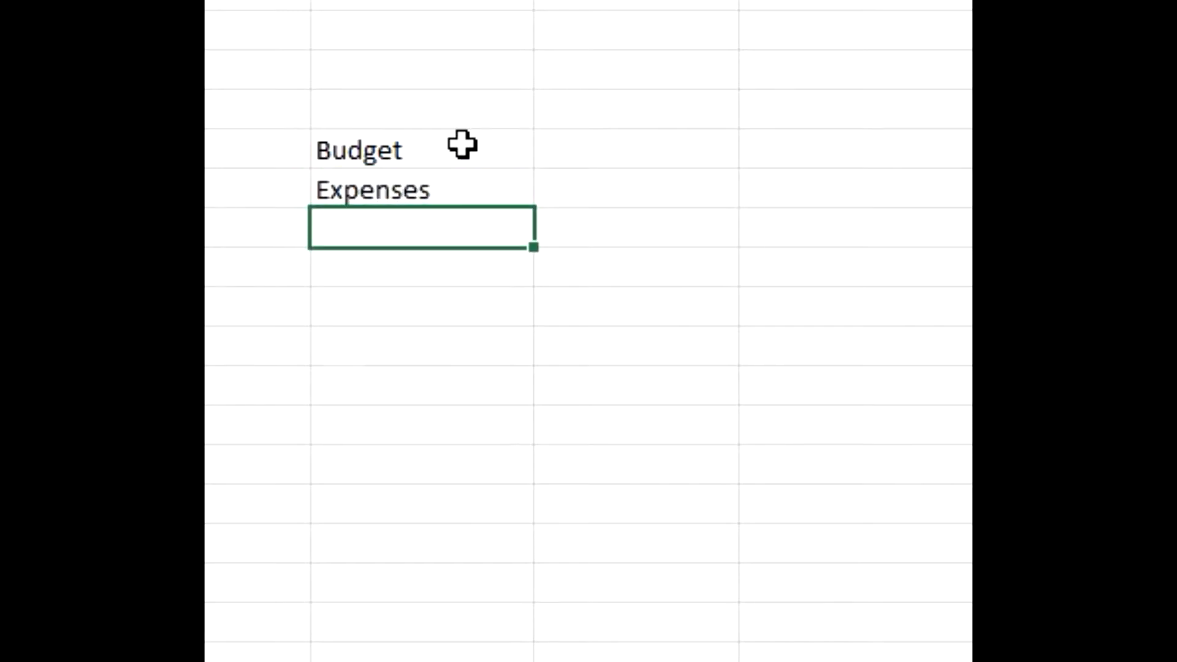
Step: Add "Food" and "Satelite TV" in the two cells below "Expenses"
text(Fodd)
key(BackSpace)
key(BackSpace)
text(od)
key(Return)
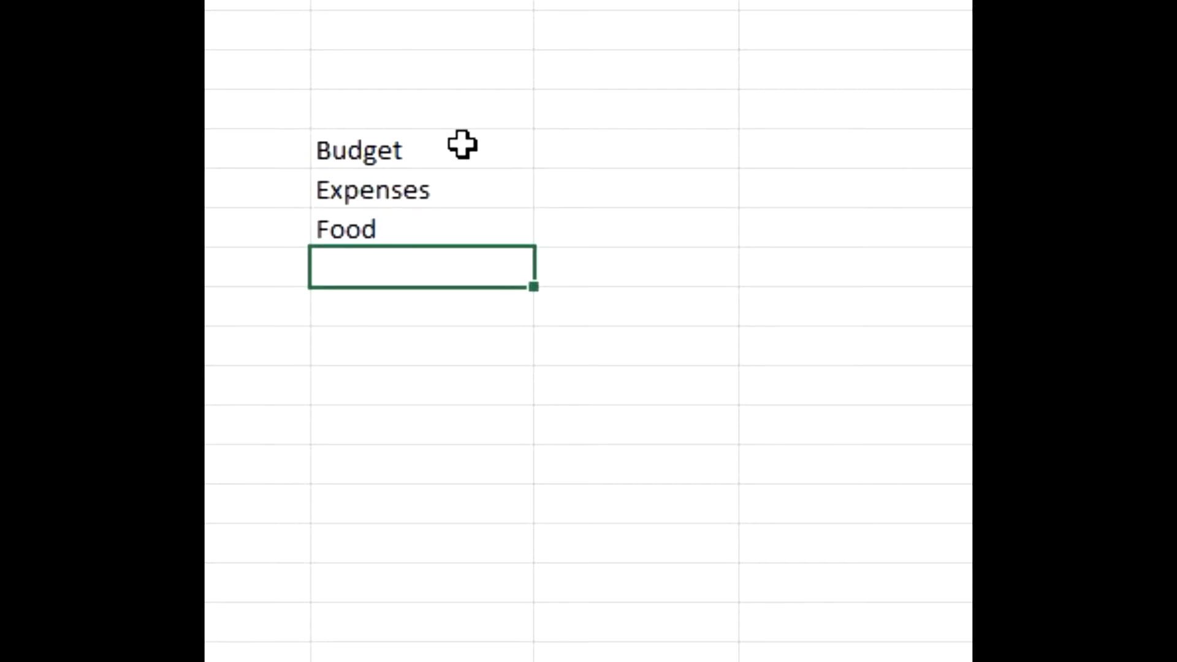
text(Satelite)
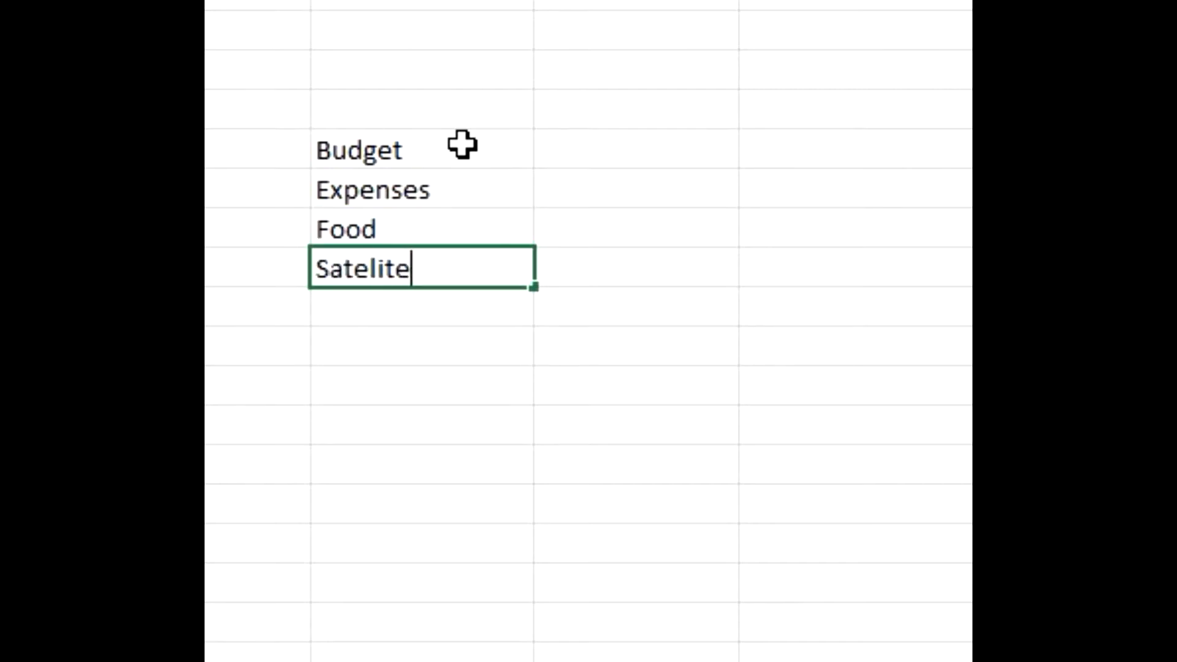
text( TV)
key(Return)
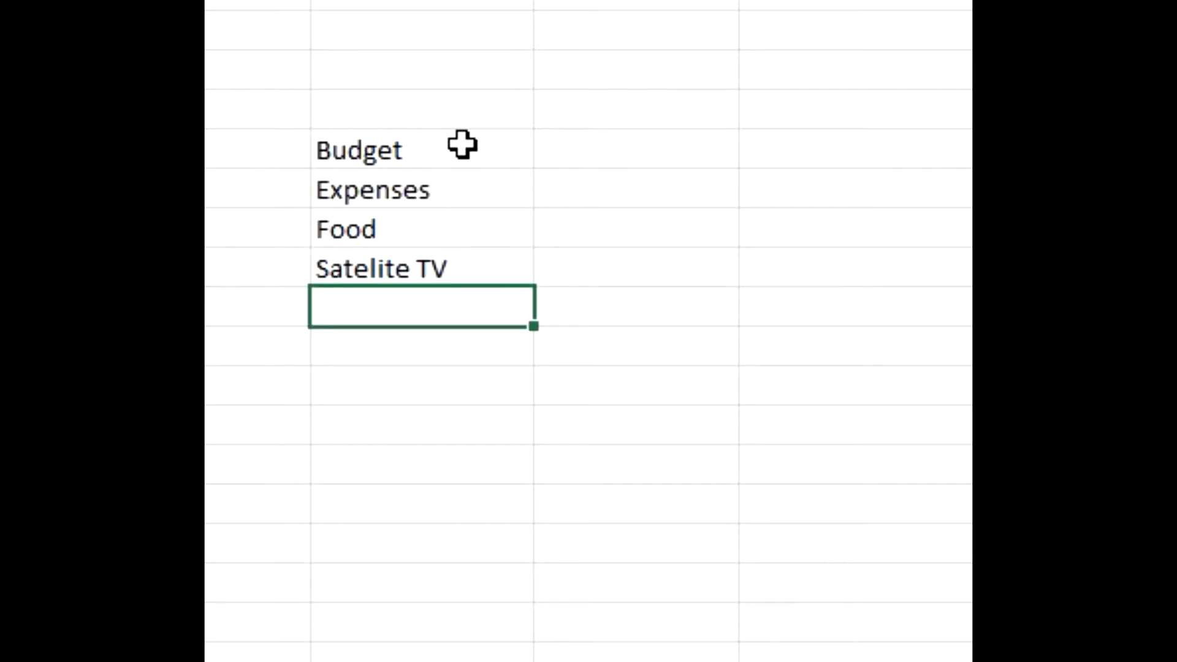
Step: Add "Education", "Entertainment" and "Rent" in the cells below "Satelite TV"
text(Education)
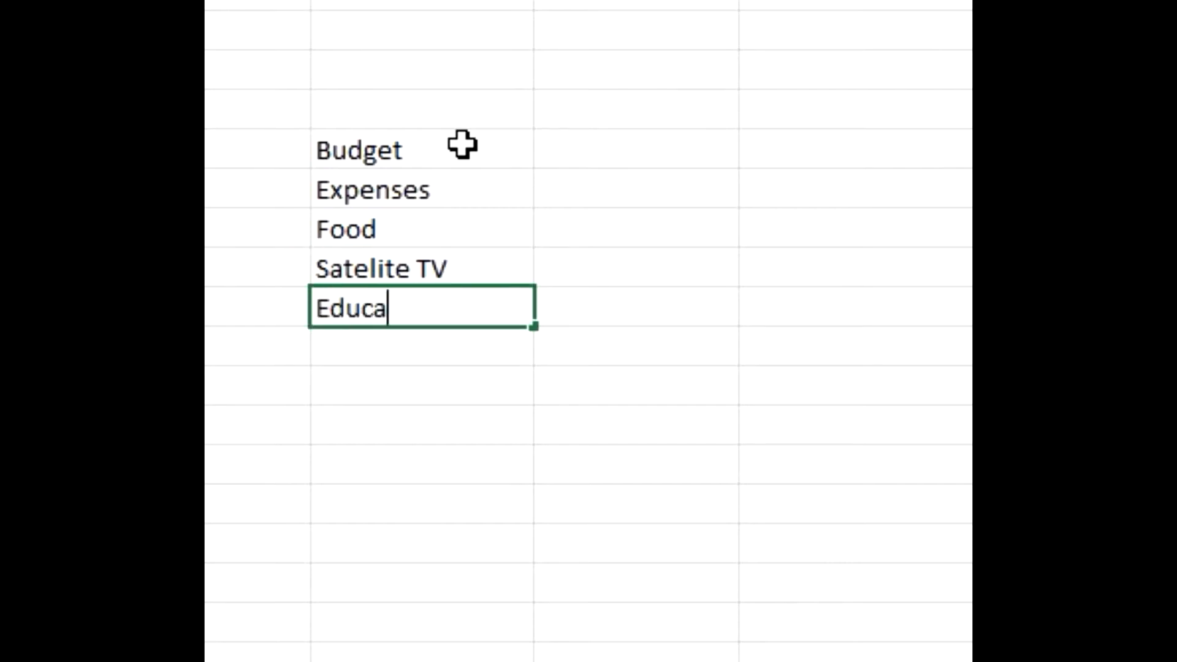
key(Return)
text(Entertainmen)
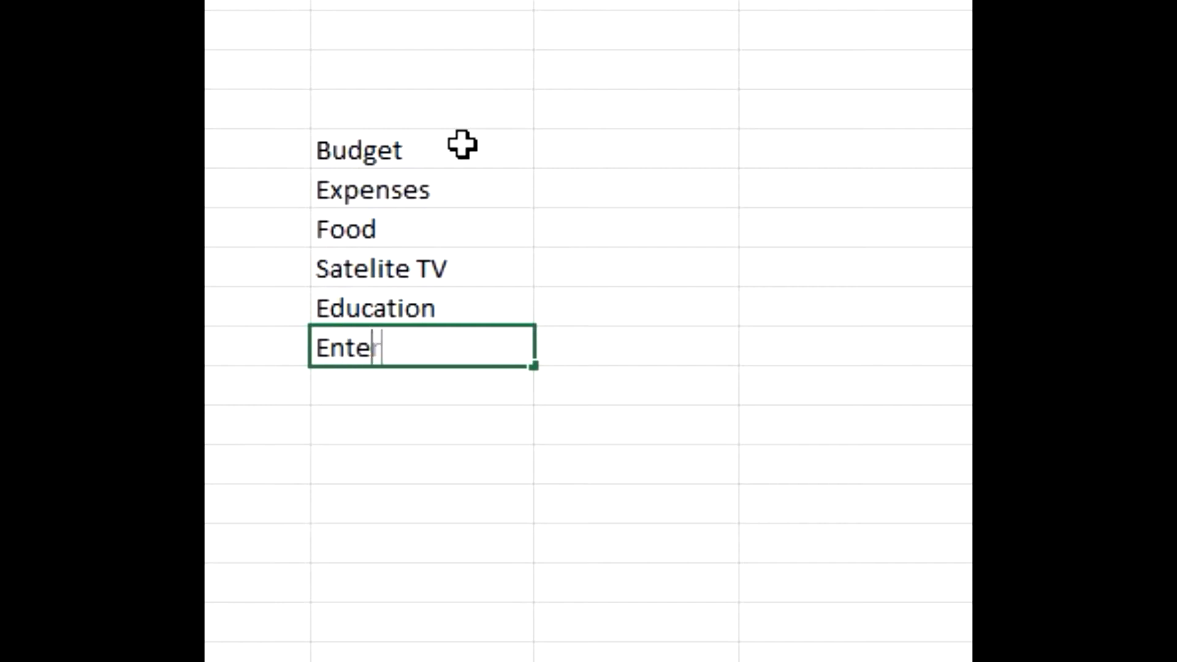
text(t)
key(Return)
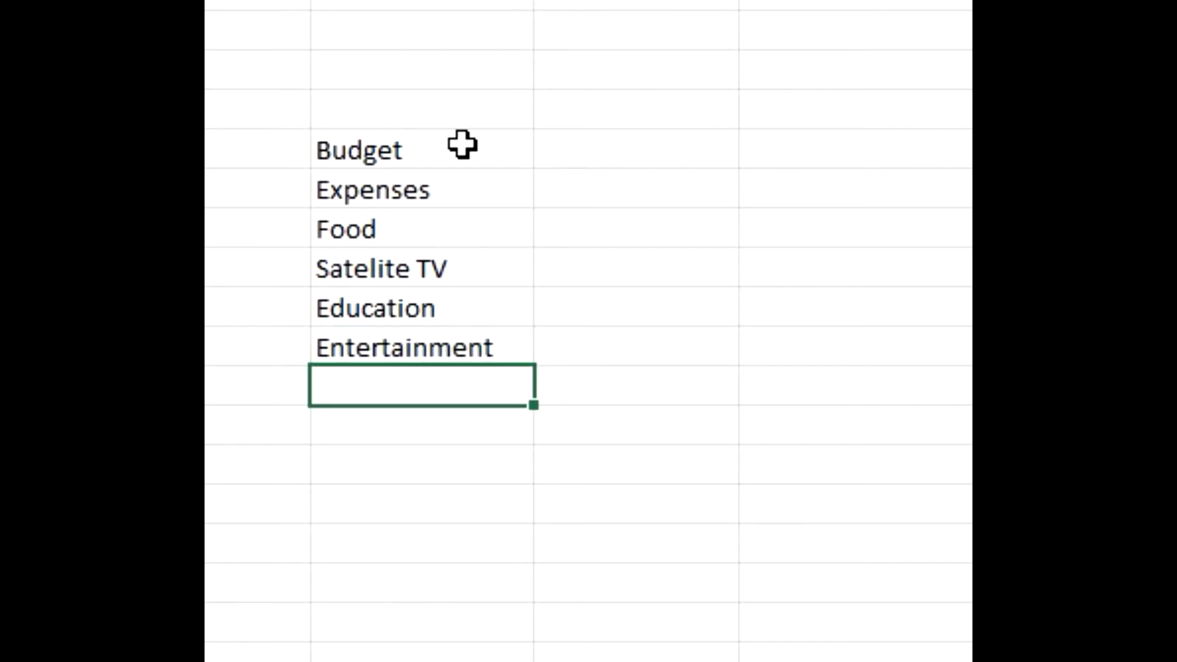
text(Rent)
key(Return)
Step: Enter 2000 for Food and 600 for Satelite TV in the column next to the expense labels
key(Up)
key(Right)
key(Up)
key(Up)
key(Up)
key(Up)
key(Up)
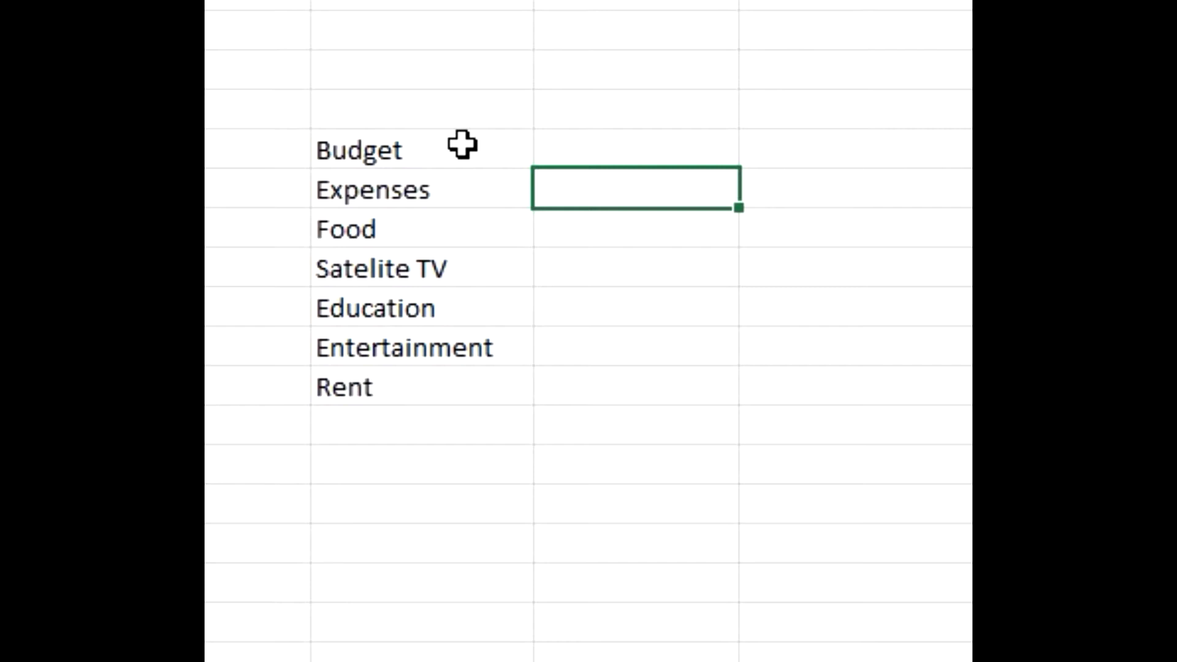
key(Down)
text(2000)
key(Return)
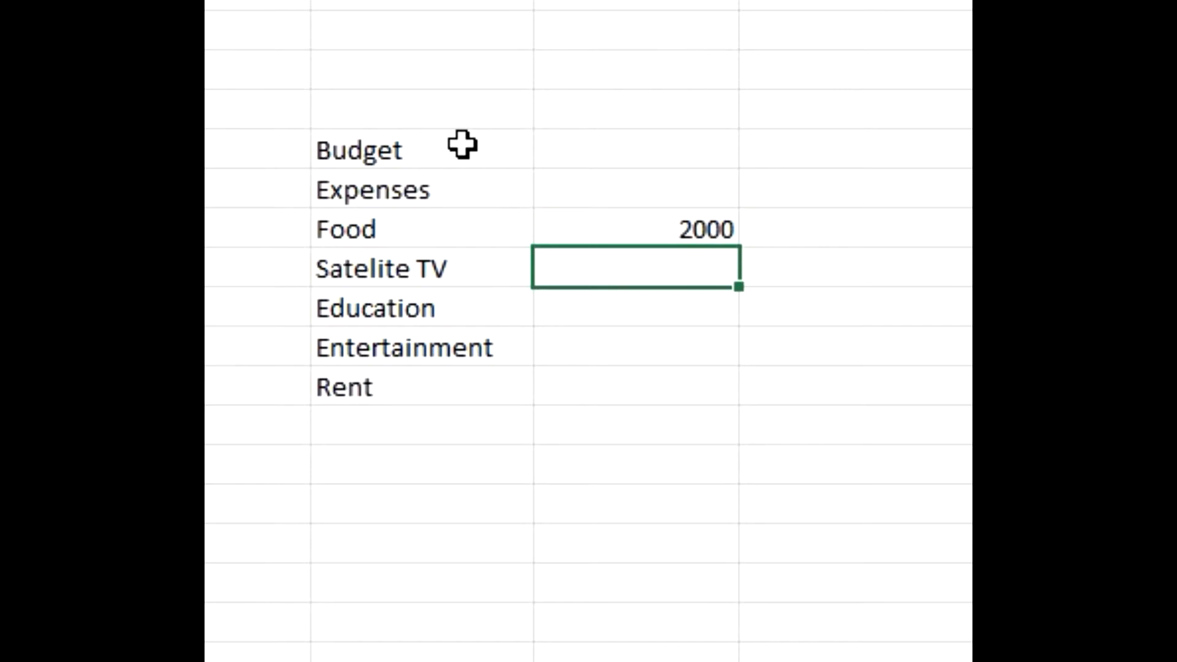
text(600)
key(Return)
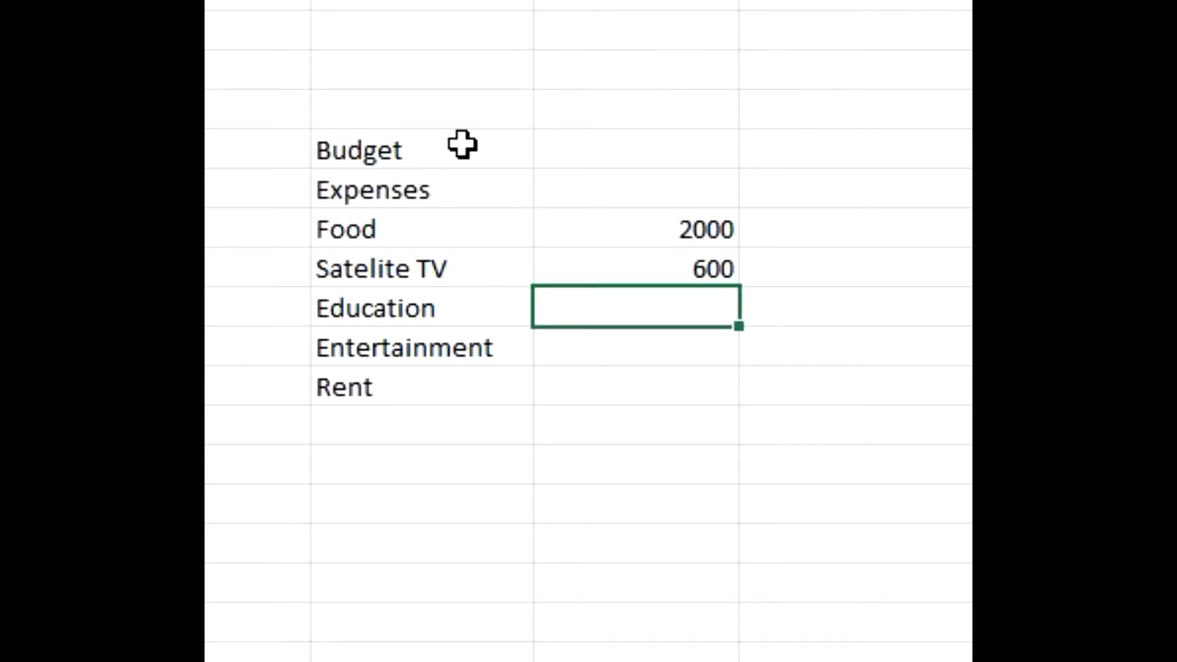
Step: Enter the amounts 6000 for Education, 200 for Entertainment and 8700 for Rent
text(6000)
key(Return)
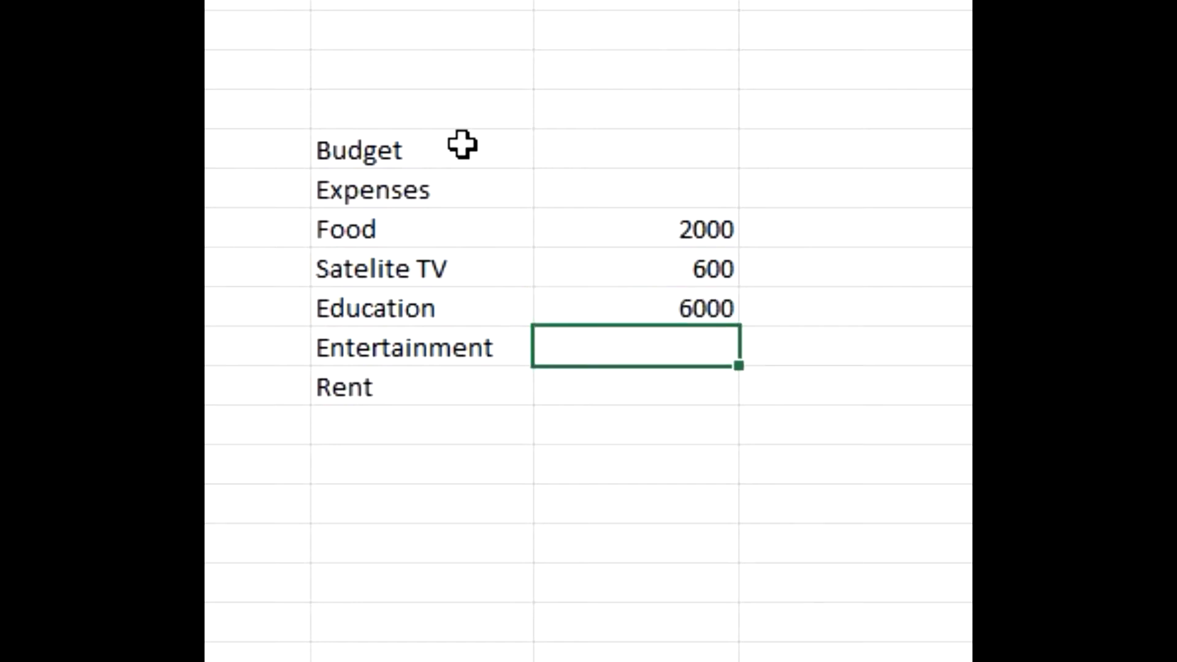
text(200)
key(Return)
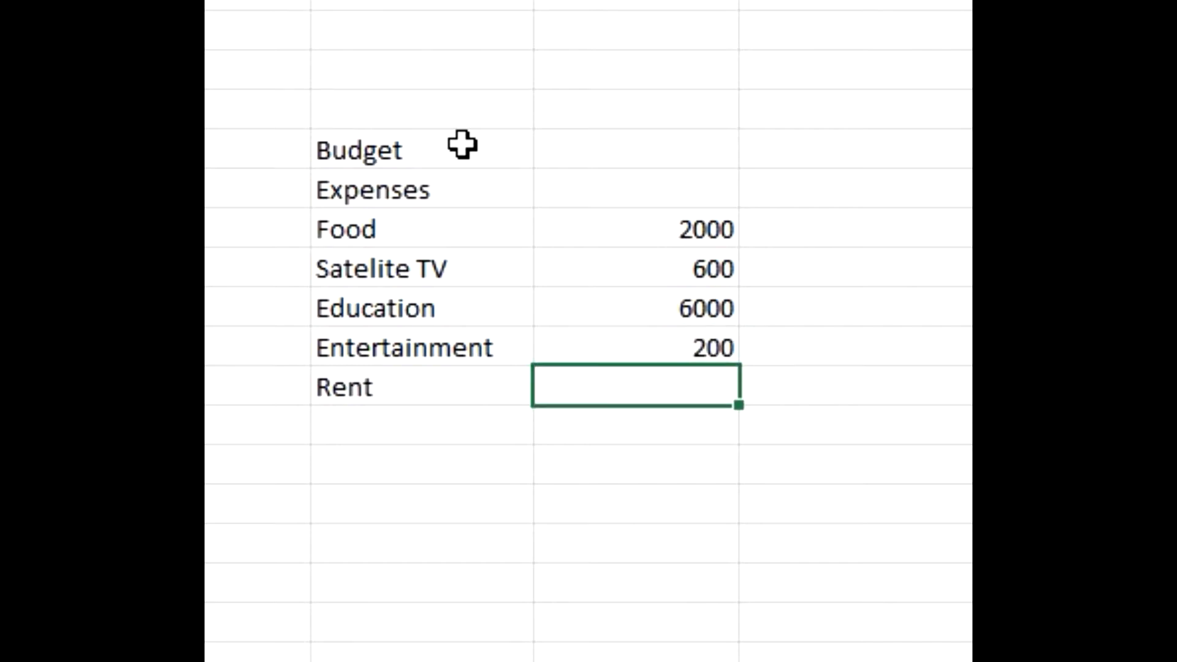
text(8700)
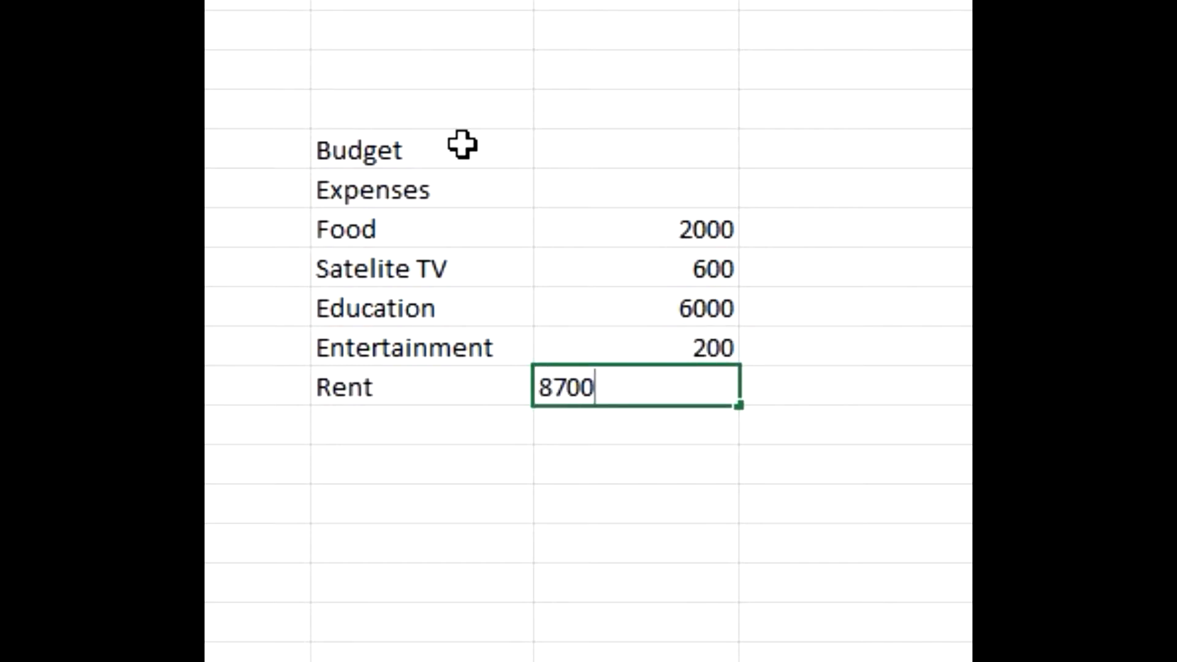
key(Return)
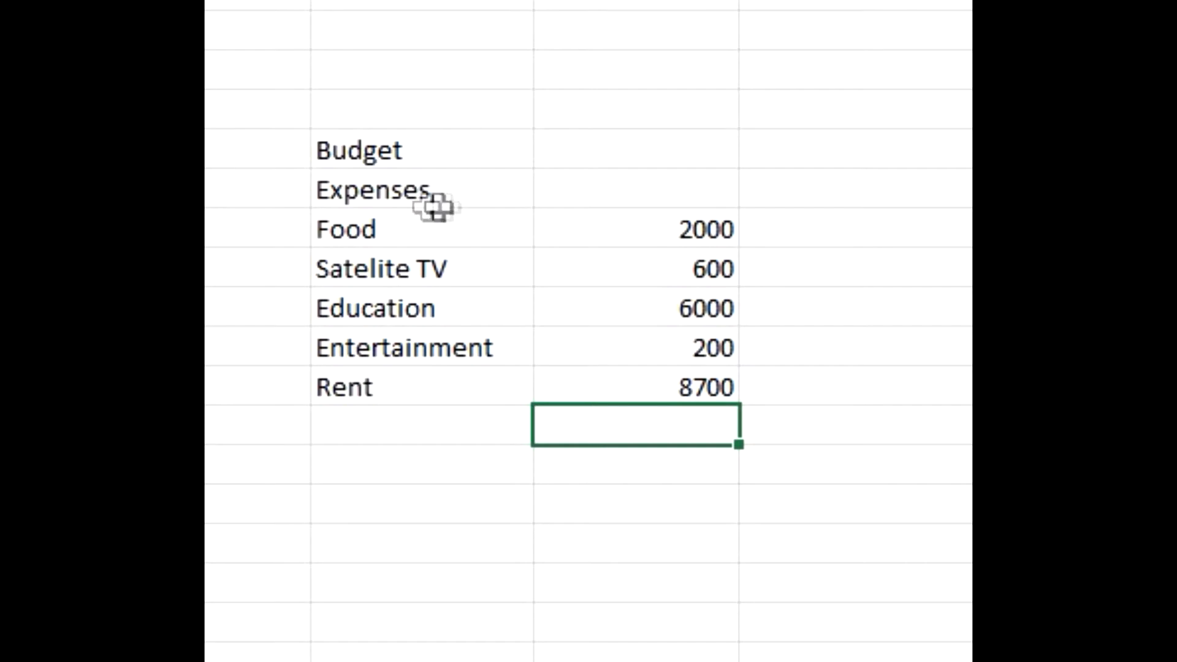
Step: Insert a basic 2-D pie chart from the expense labels and amounts in B24:C29
click(313, 183)
drag(402, 206, 644, 399)
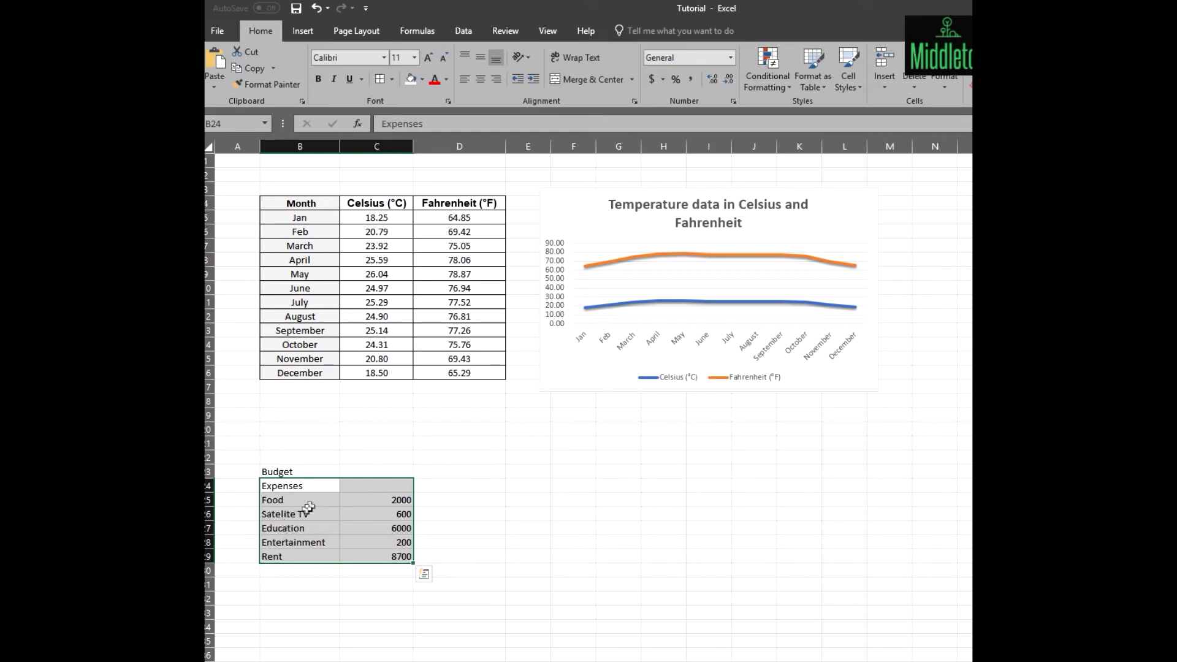
click(308, 29)
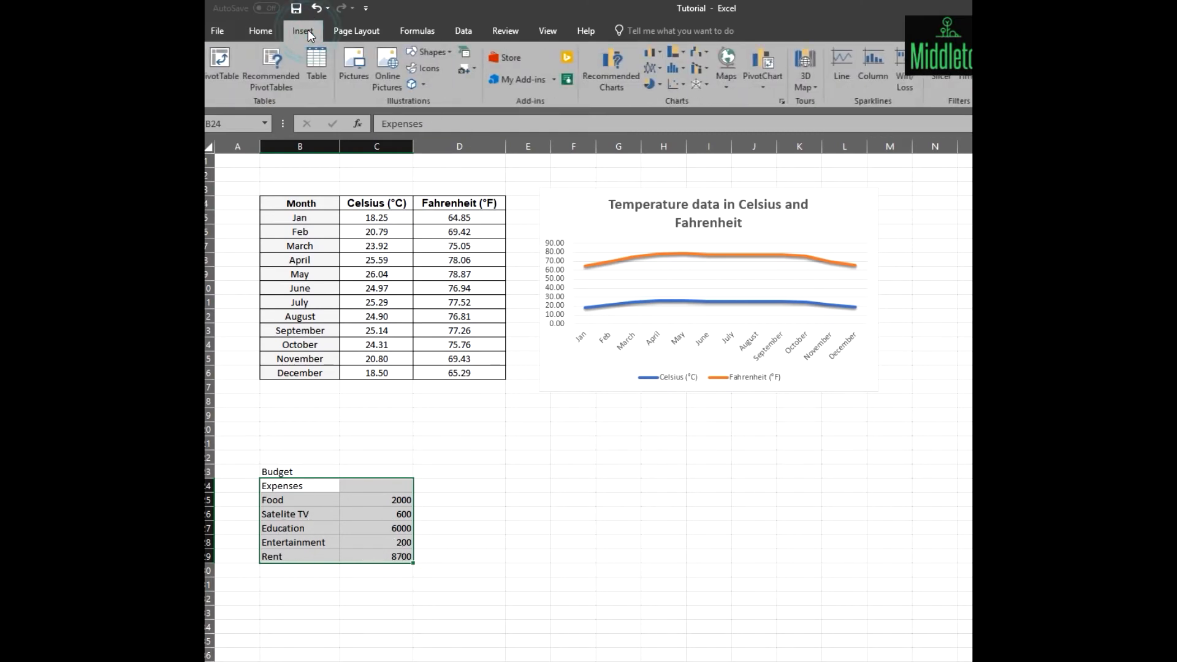
click(660, 86)
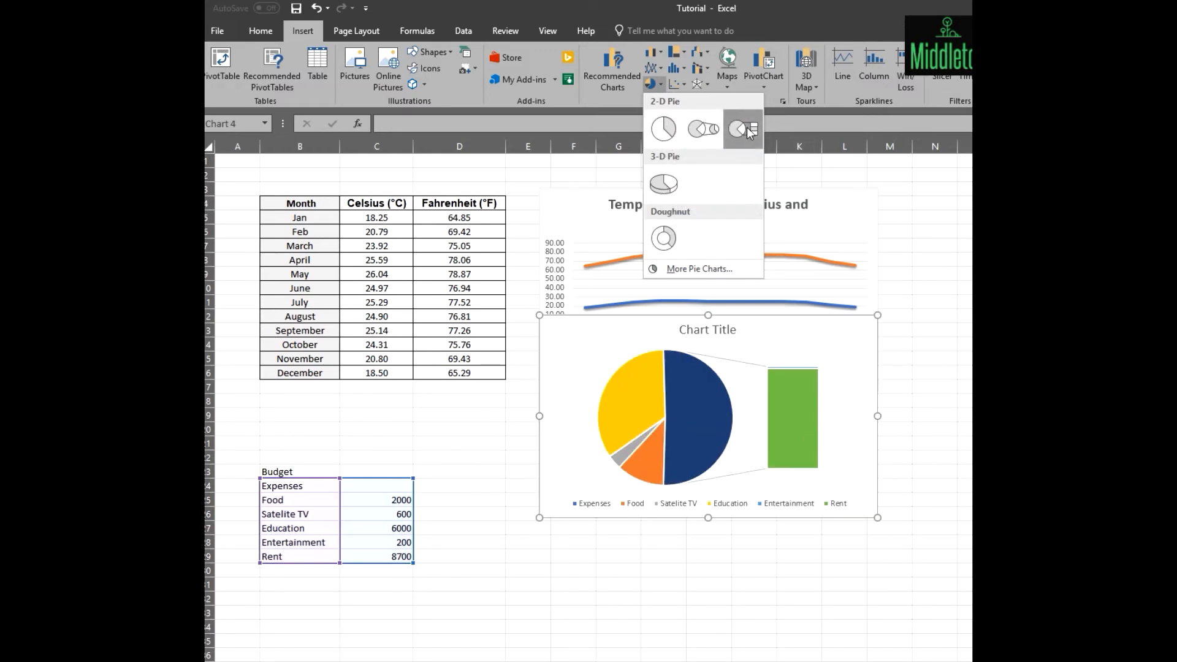
click(664, 130)
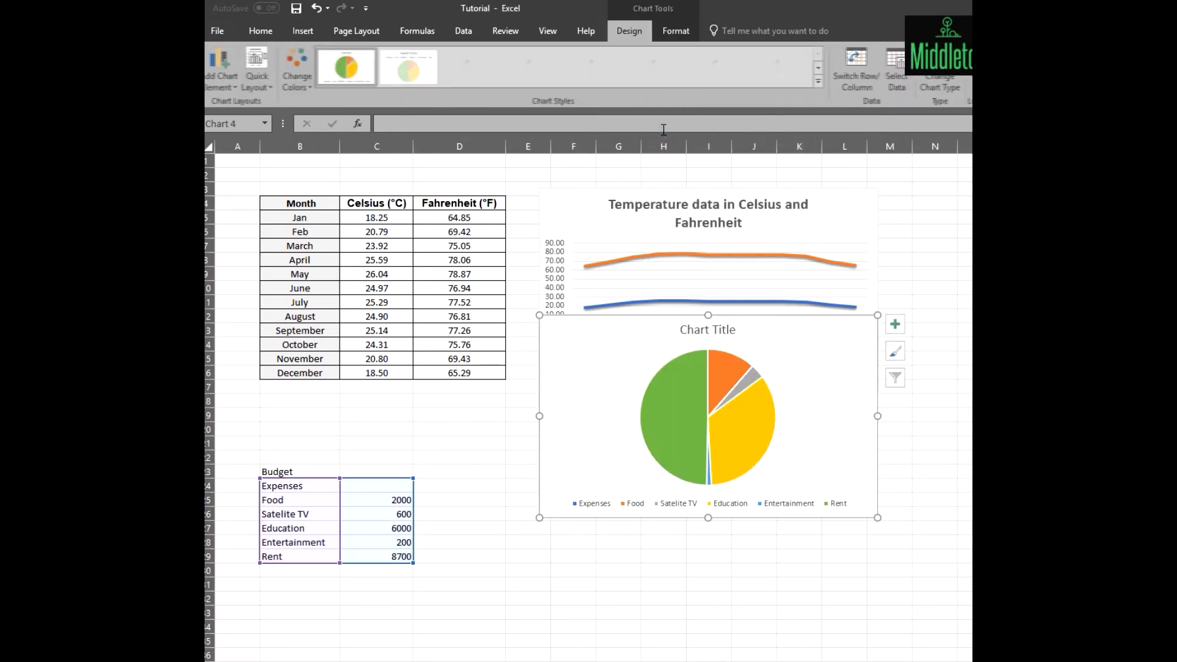
Step: Place the pie chart directly below the temperature line chart and enlarge it to extend to about row 35
drag(603, 332, 599, 410)
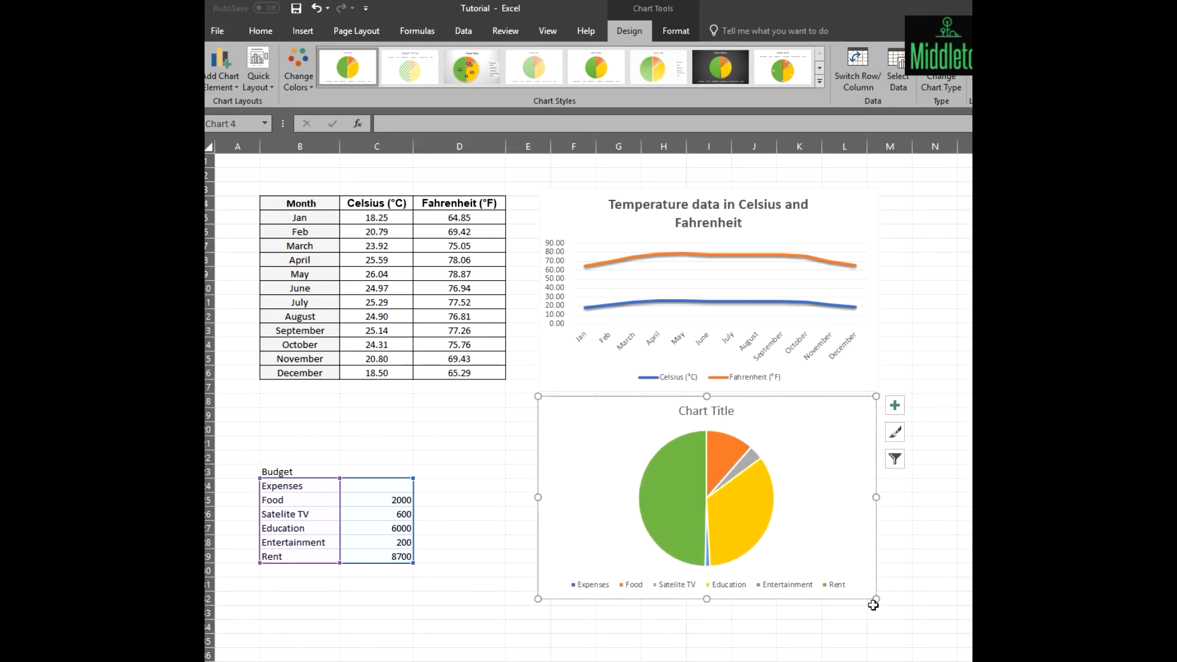
drag(875, 601, 933, 641)
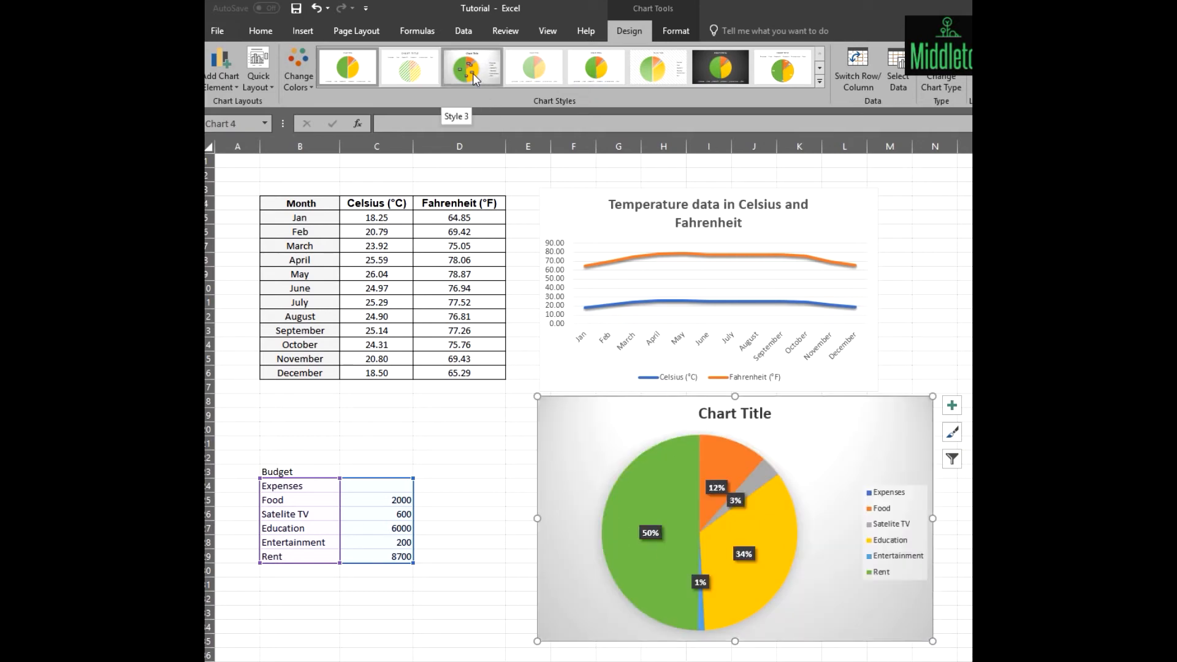
Step: Apply chart Style 3 to the pie chart and deselect the chart
click(473, 72)
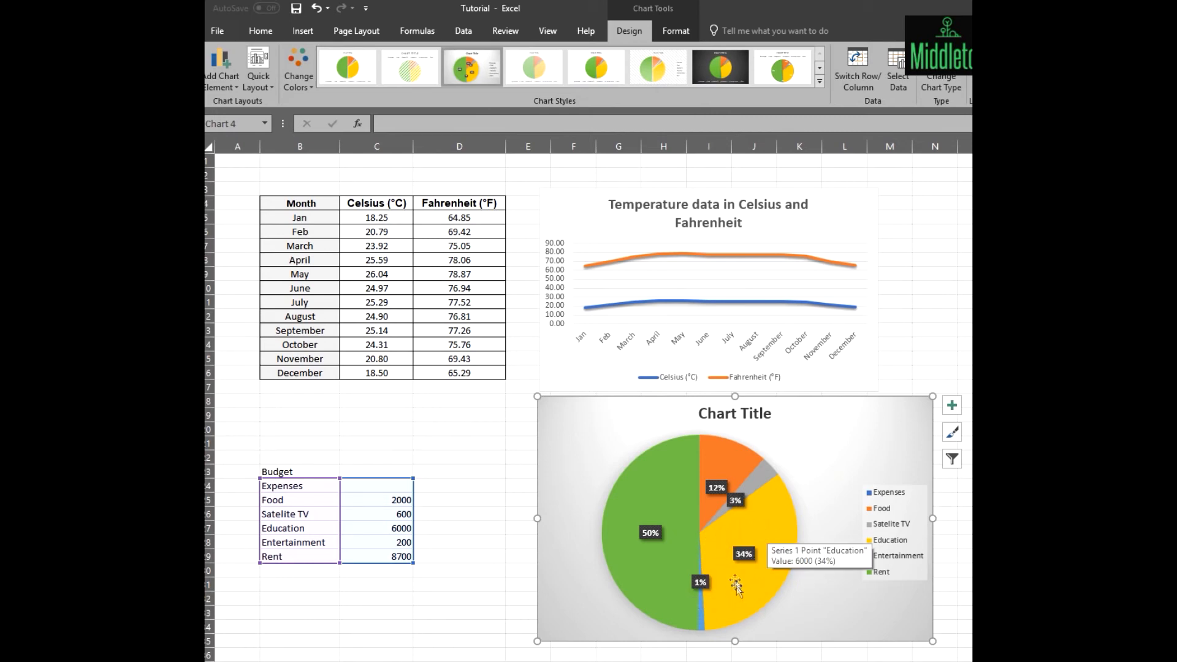
mouse_move(790, 556)
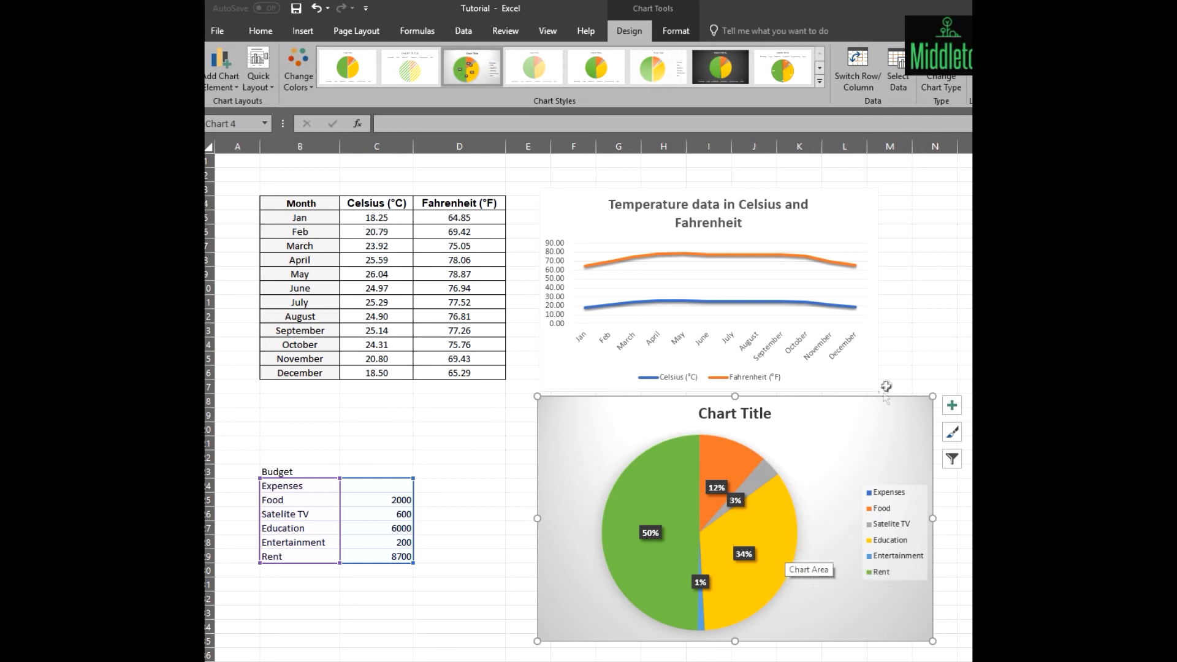
click(908, 329)
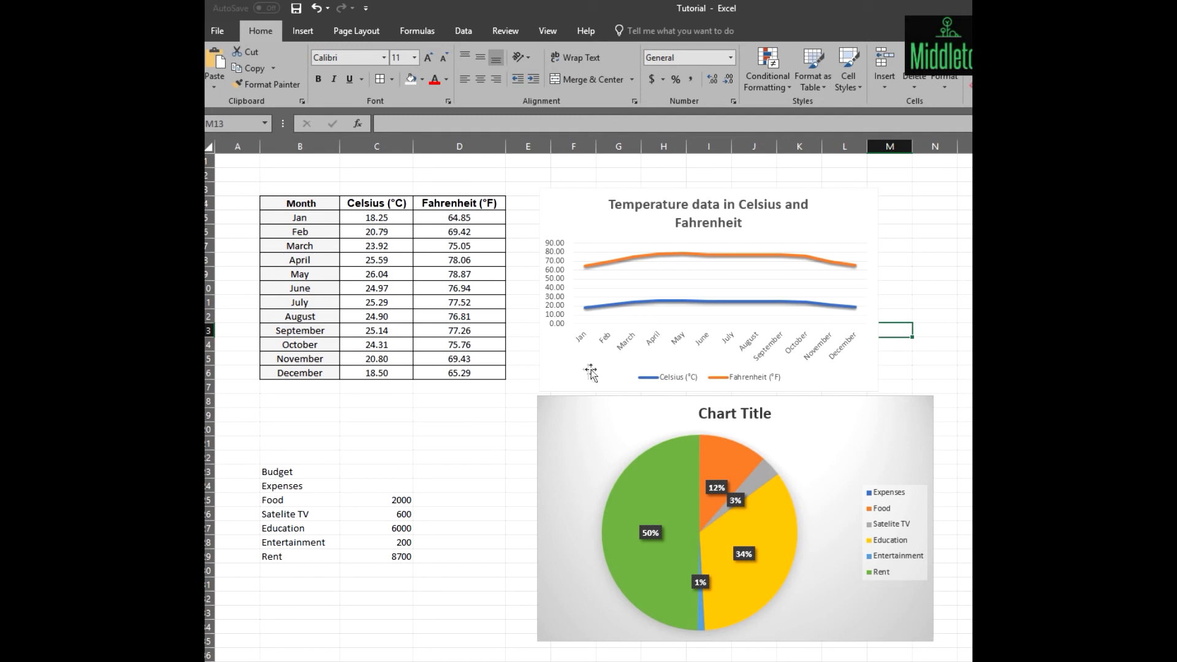